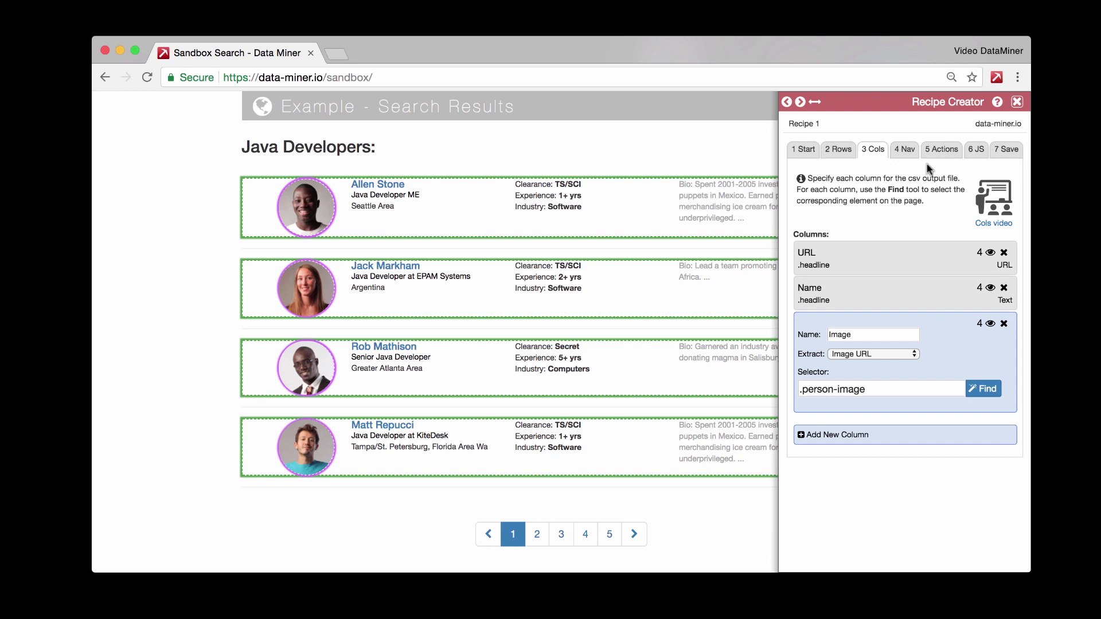
# Step: Switch the Recipe Creator to the Nav step to show the empty Navigation Element Selector
pyautogui.click(909, 155)
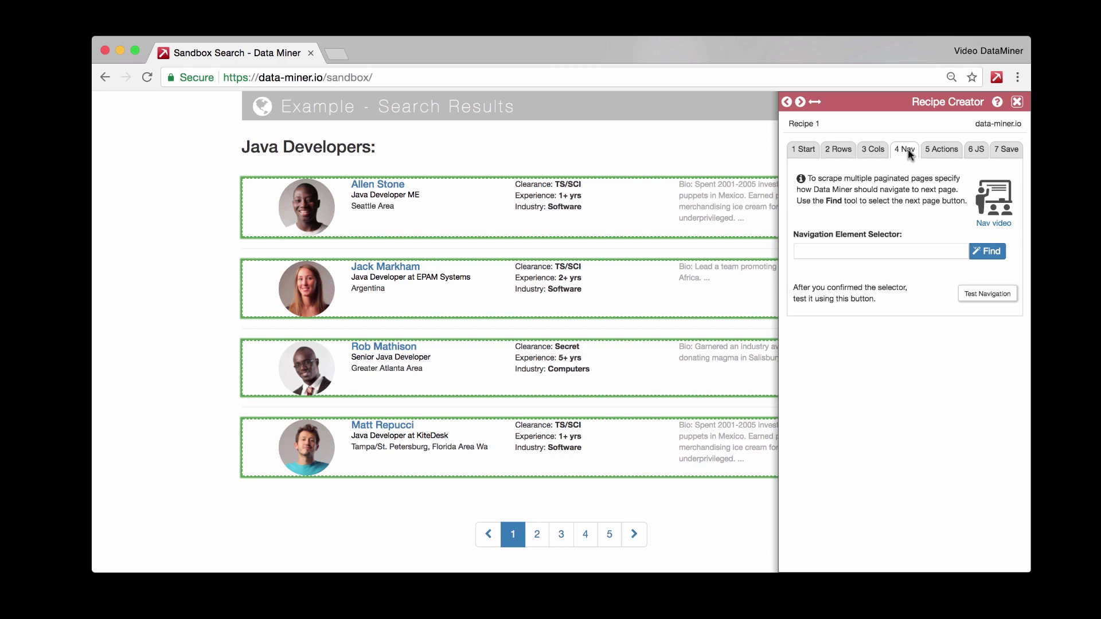
# Step: Pick the results' next-page arrow and confirm .next as the navigation selector
pyautogui.click(994, 256)
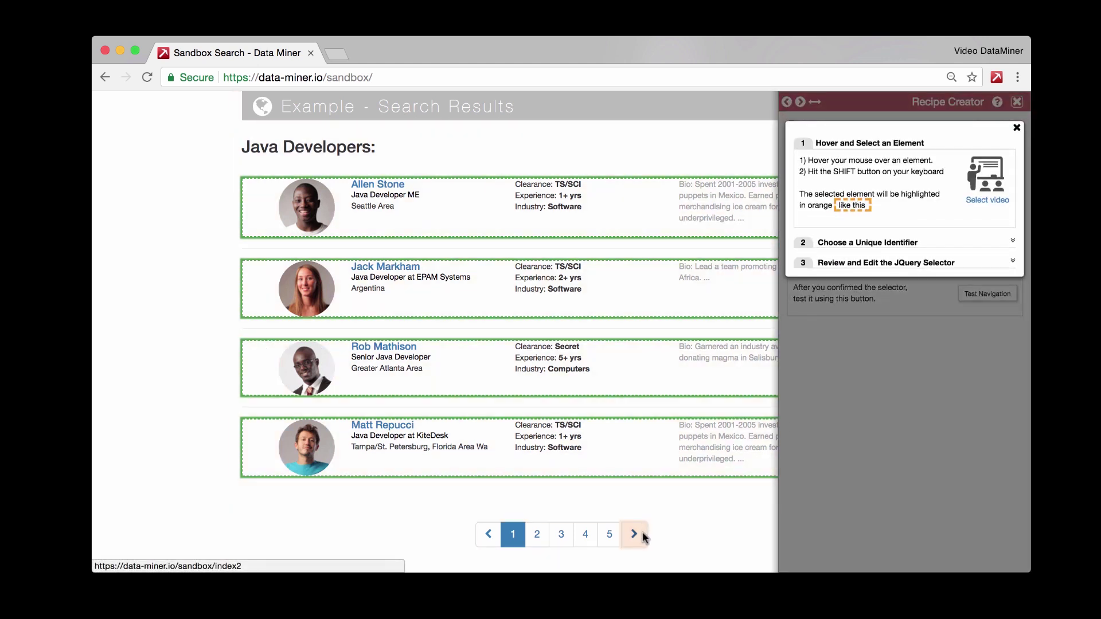
pyautogui.press('shift')
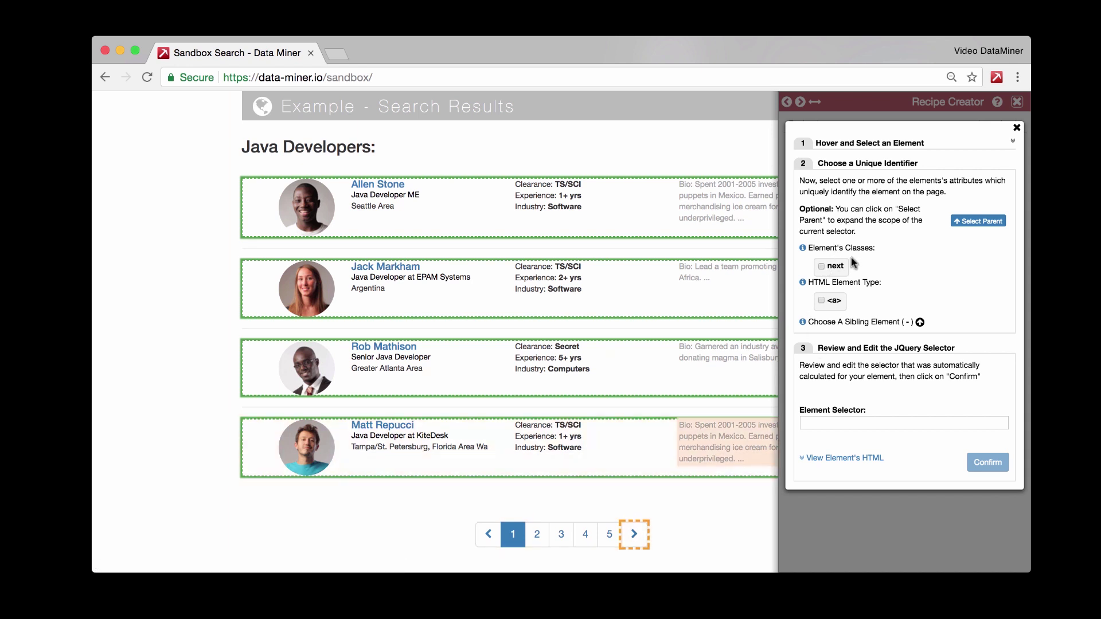
pyautogui.click(821, 264)
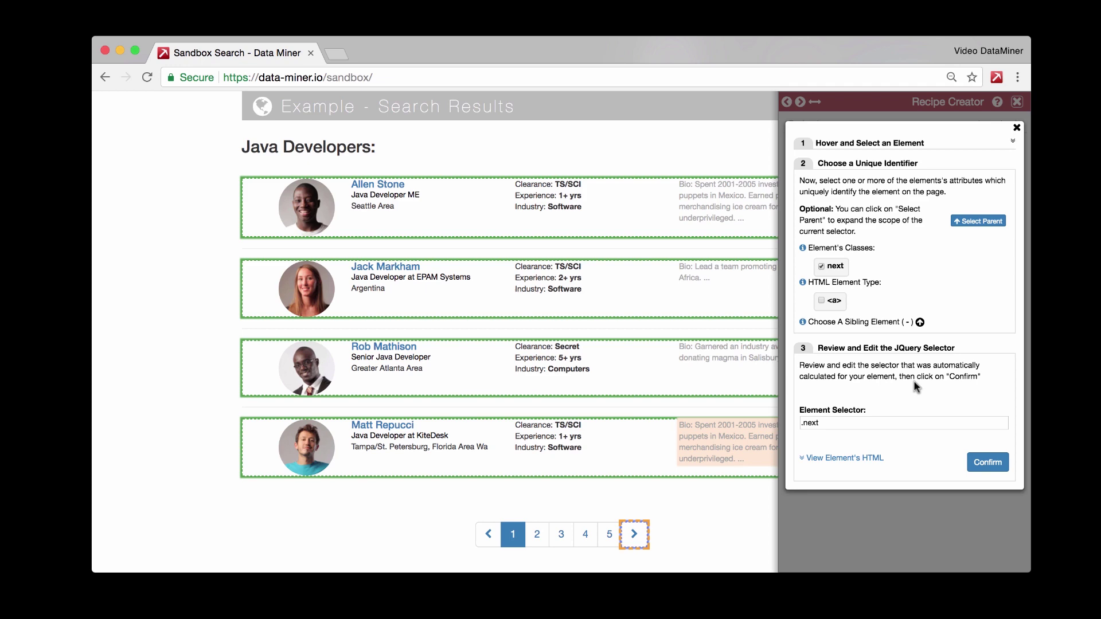
pyautogui.click(995, 466)
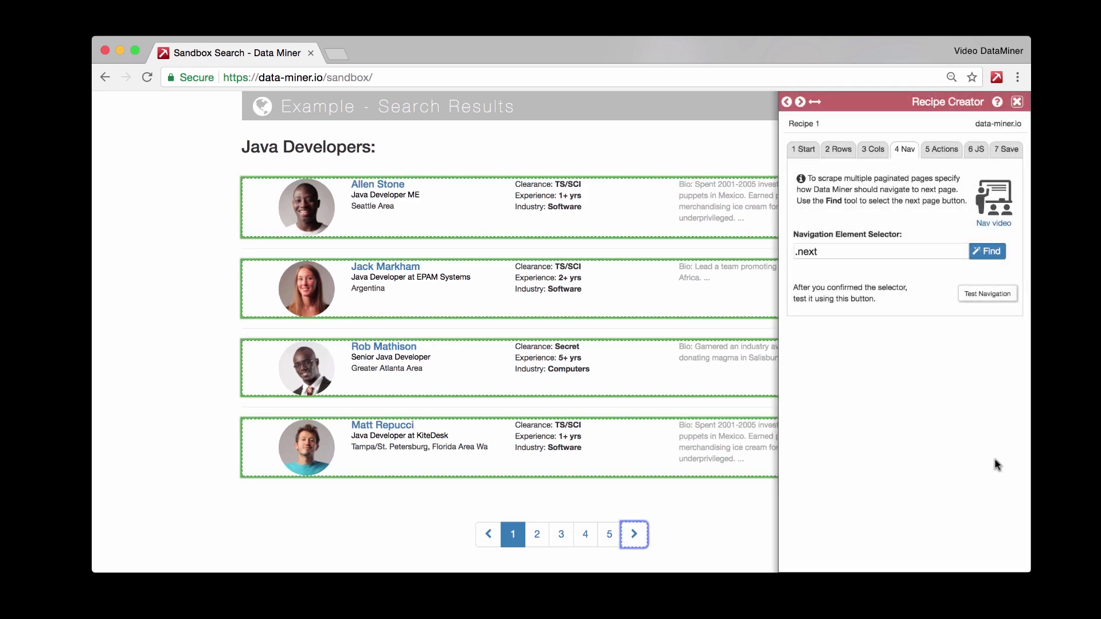
# Step: Test the .next navigation so results page 2 (index2) loads, then return to the Nav step
pyautogui.click(975, 296)
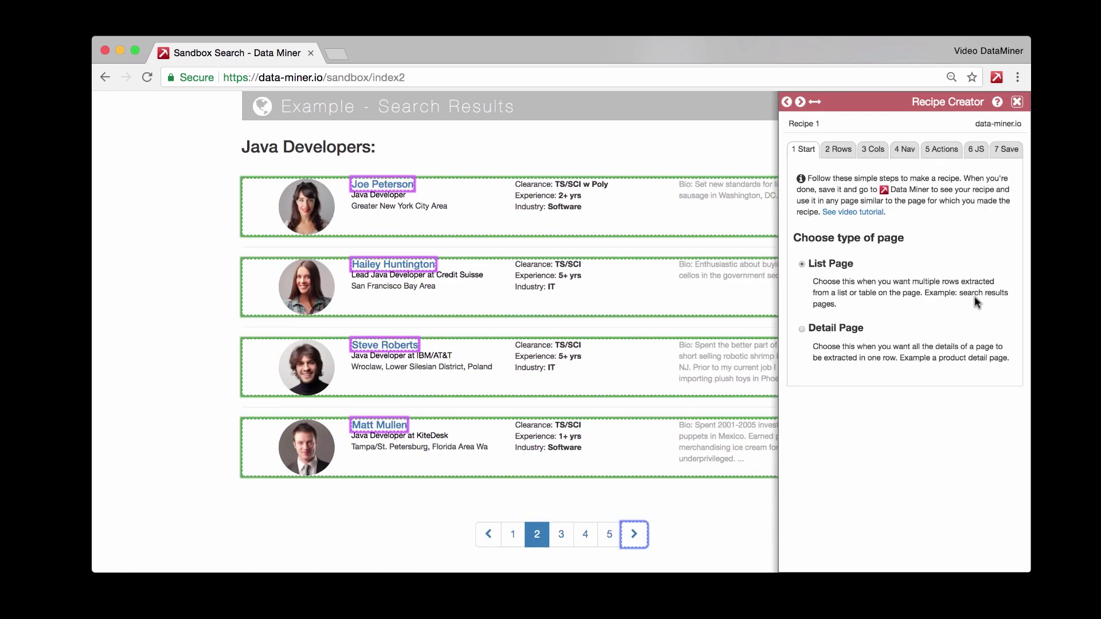
pyautogui.click(906, 152)
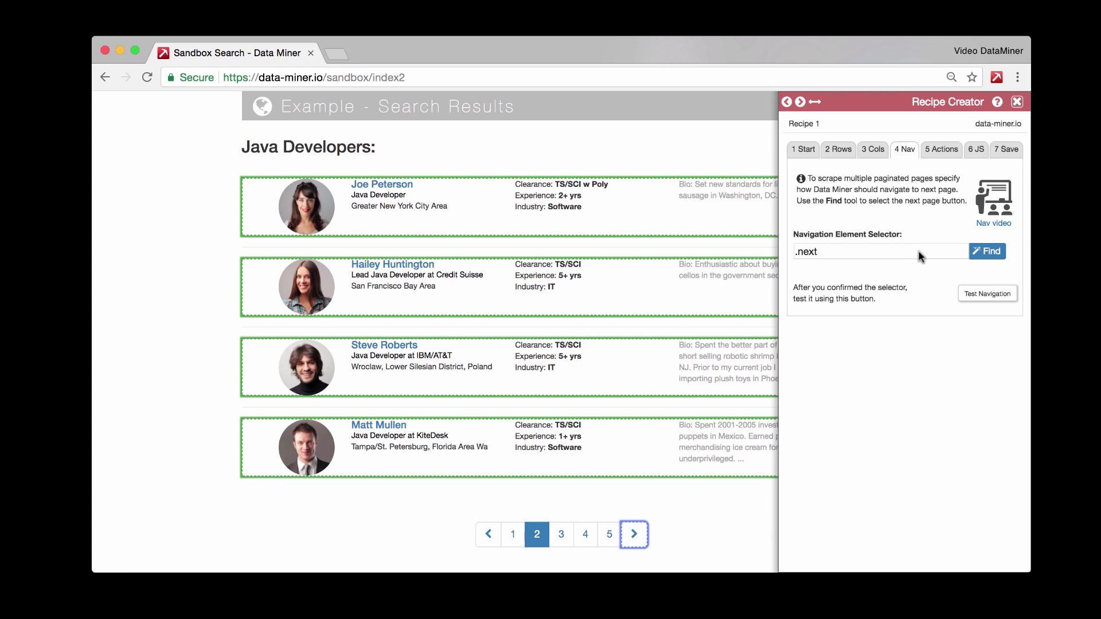
# Step: Show the Actions step listing Click on Element and Scroll to Page End pre-scrape actions
pyautogui.click(945, 150)
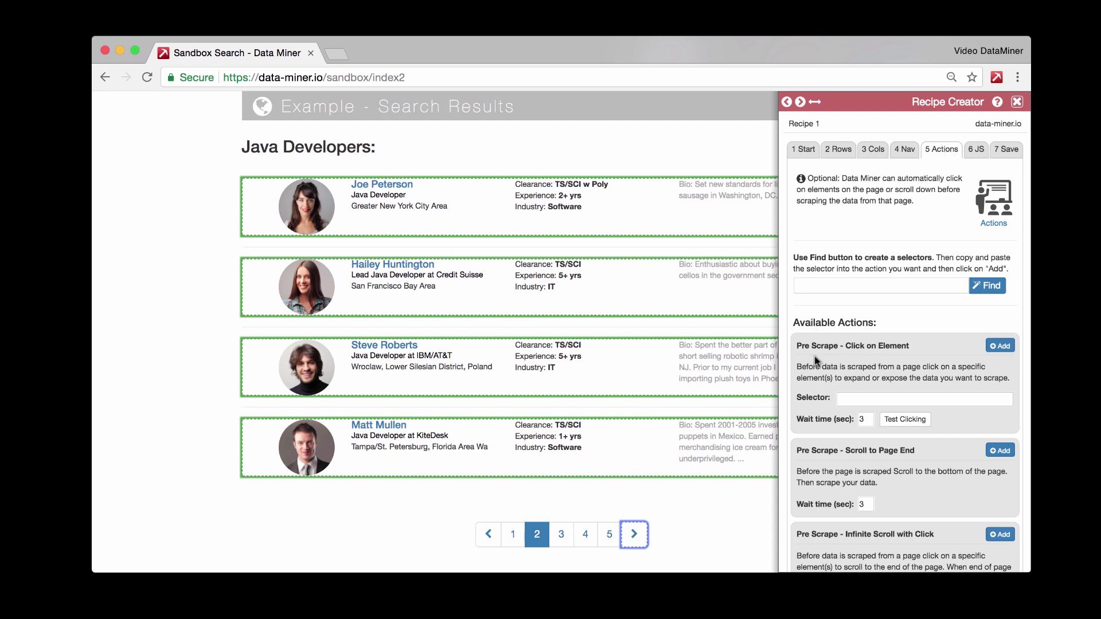
pyautogui.scroll(-3, 841, 366)
pyautogui.scroll(-1, 842, 366)
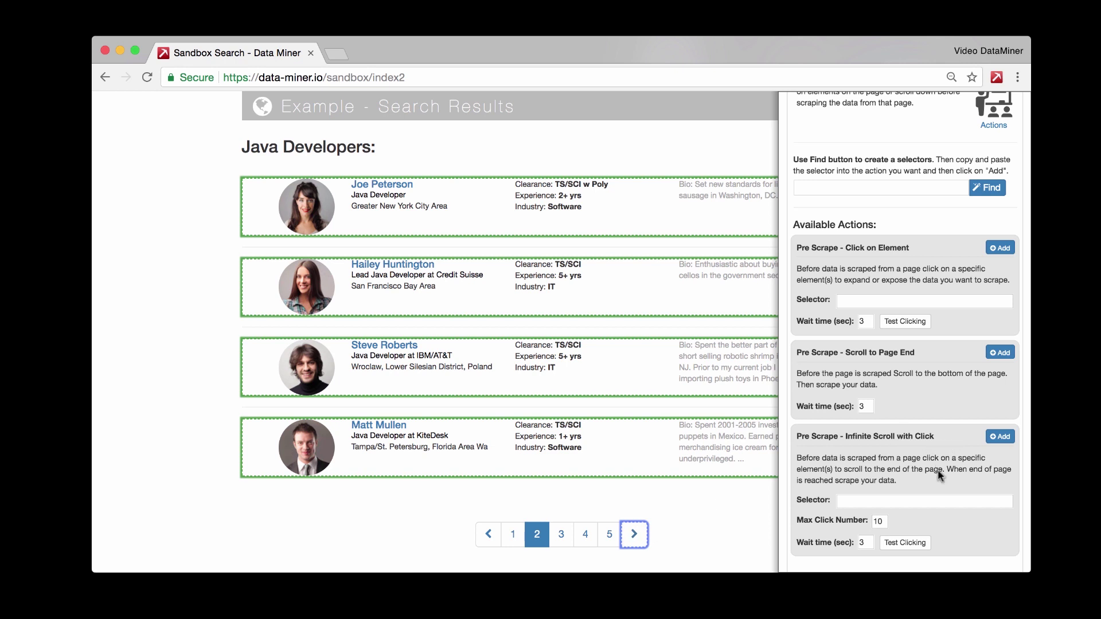
pyautogui.click(847, 502)
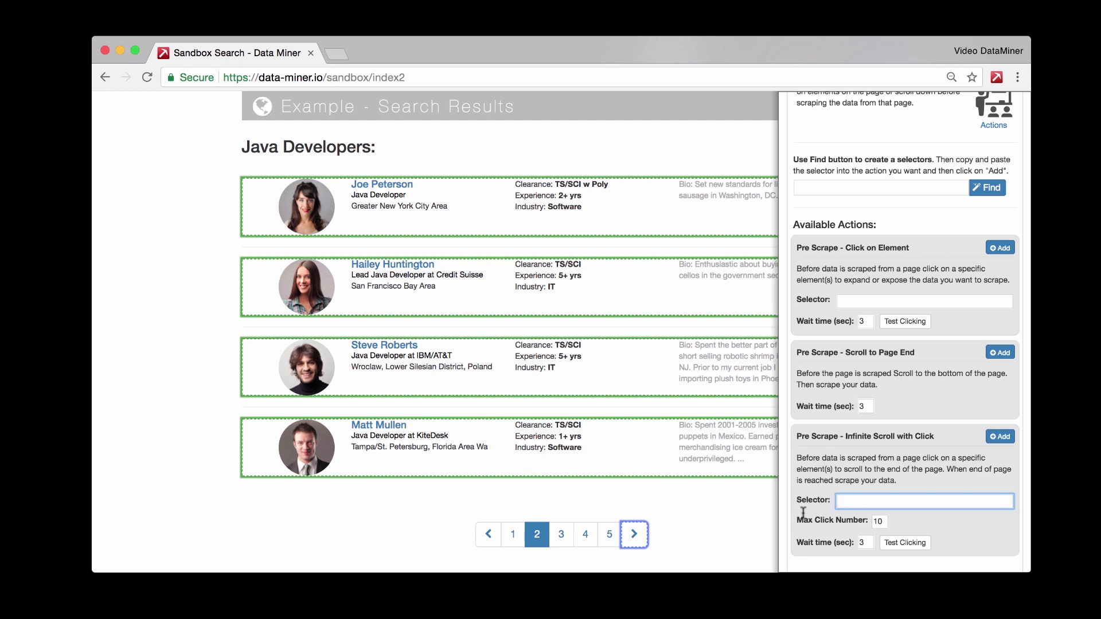
pyautogui.click(877, 520)
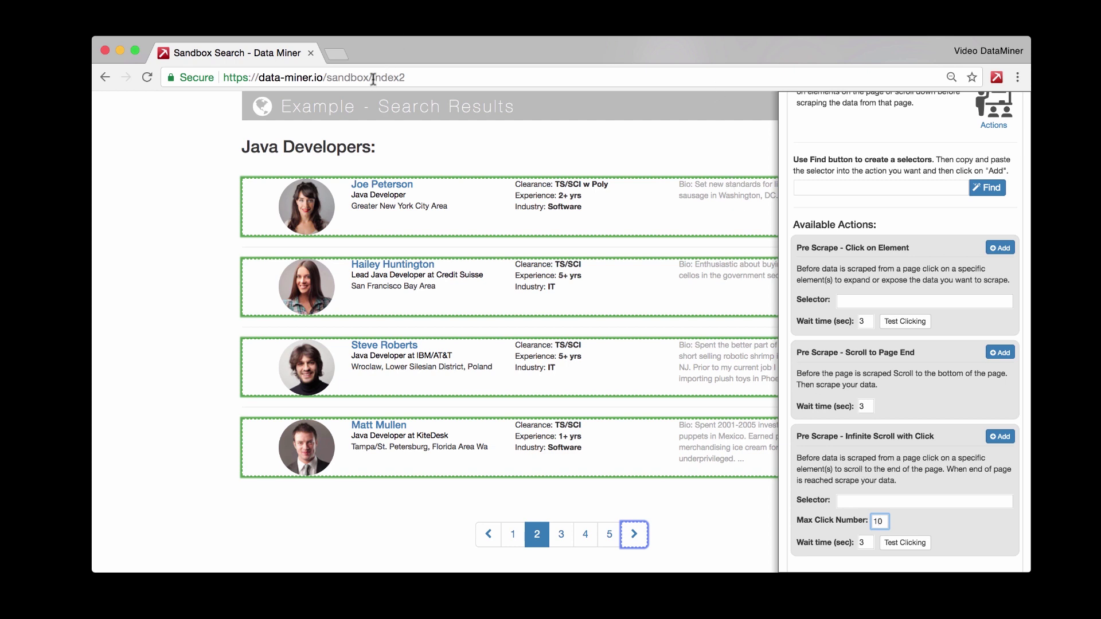
# Step: Change the page address from index2 to actions to load the sandbox actions detail page
pyautogui.moveTo(374, 79); pyautogui.dragTo(461, 83)
pyautogui.press('BackSpace')
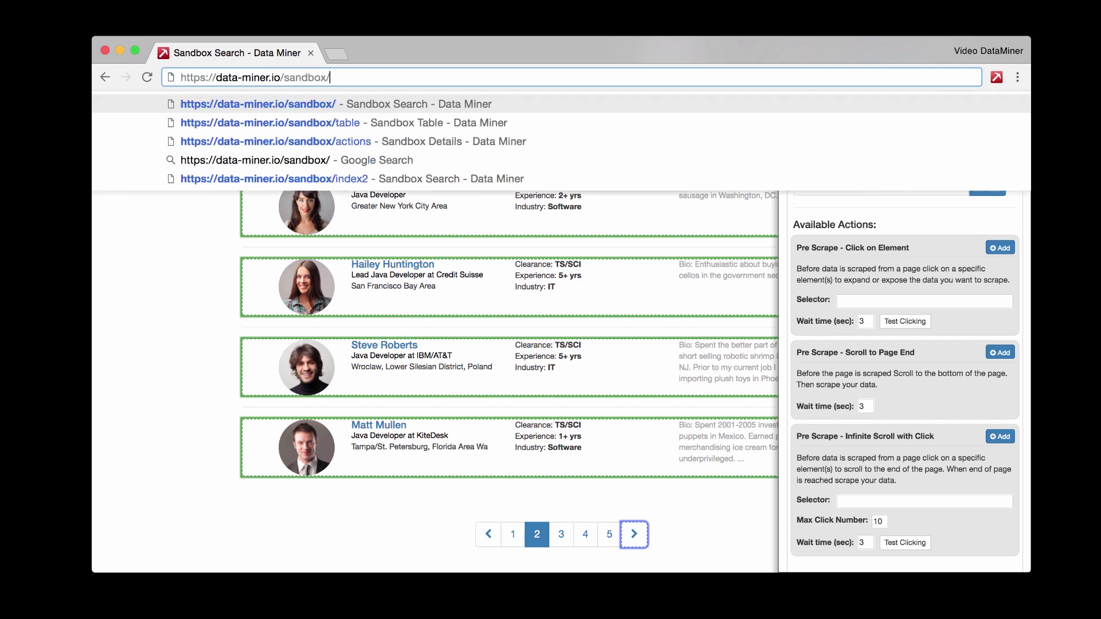
pyautogui.write('actions')
pyautogui.press('Return')
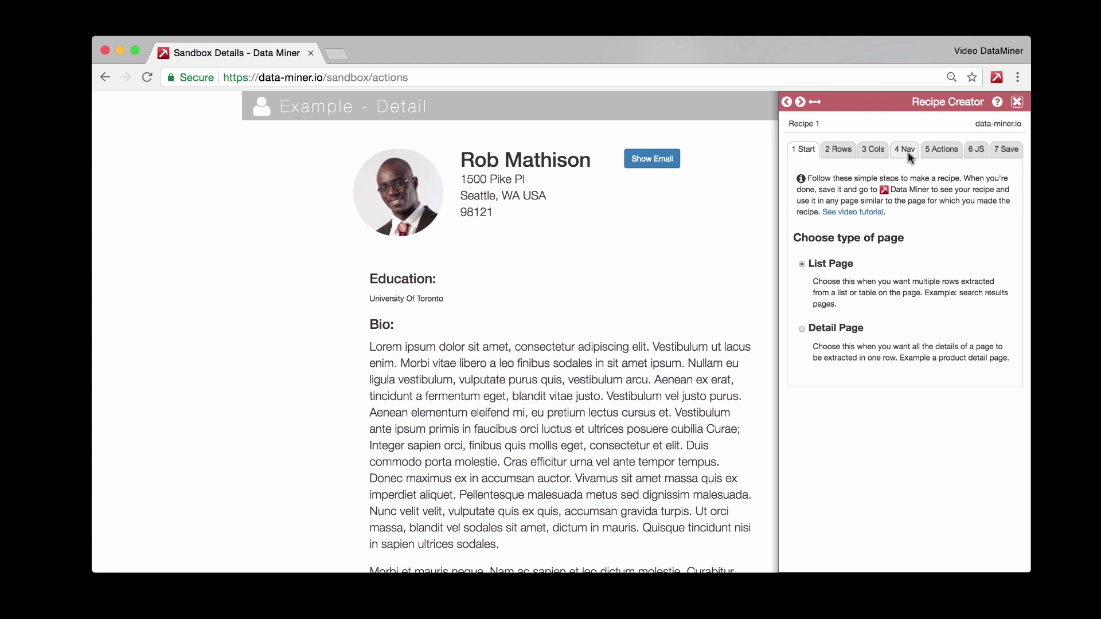
# Step: Show the Actions step with its pre-scrape actions for this detail page
pyautogui.click(942, 151)
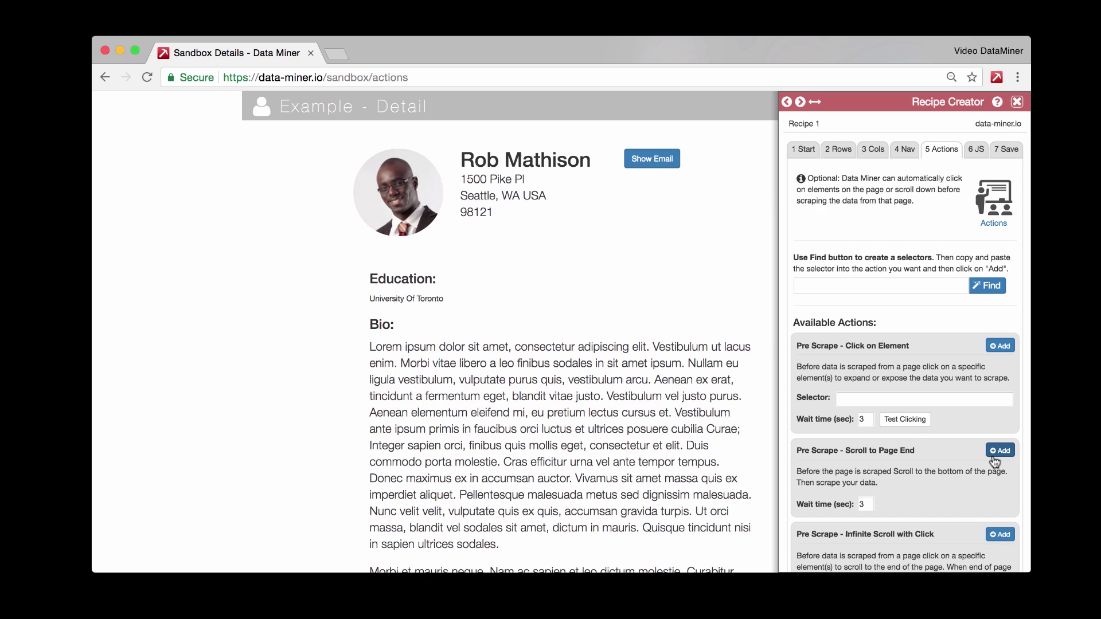
pyautogui.scroll(-3, 981, 472)
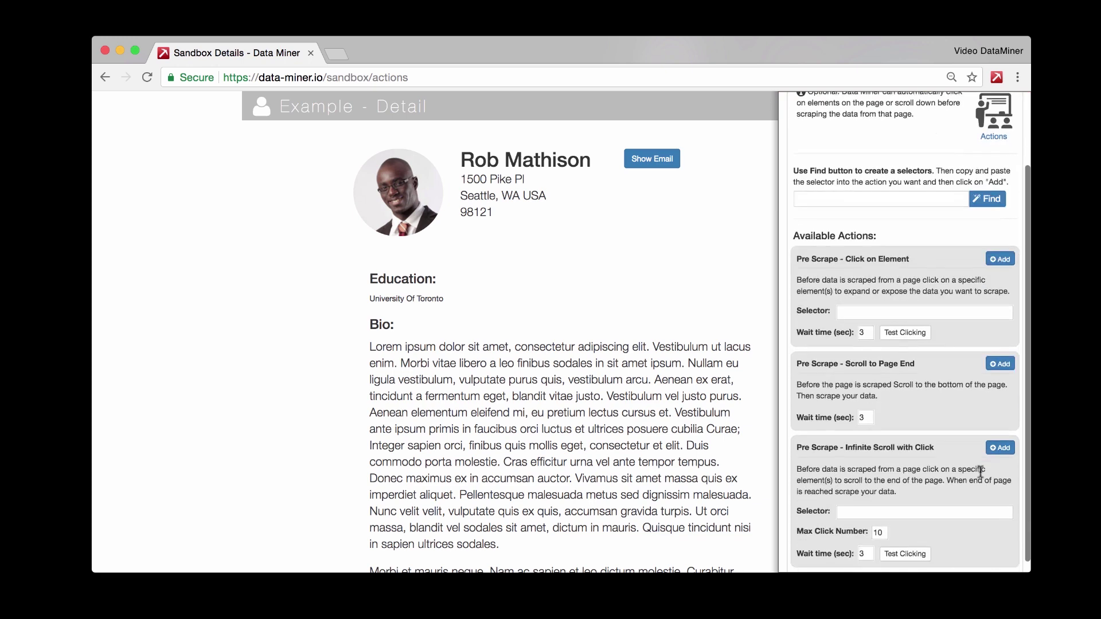
pyautogui.scroll(3, 980, 508)
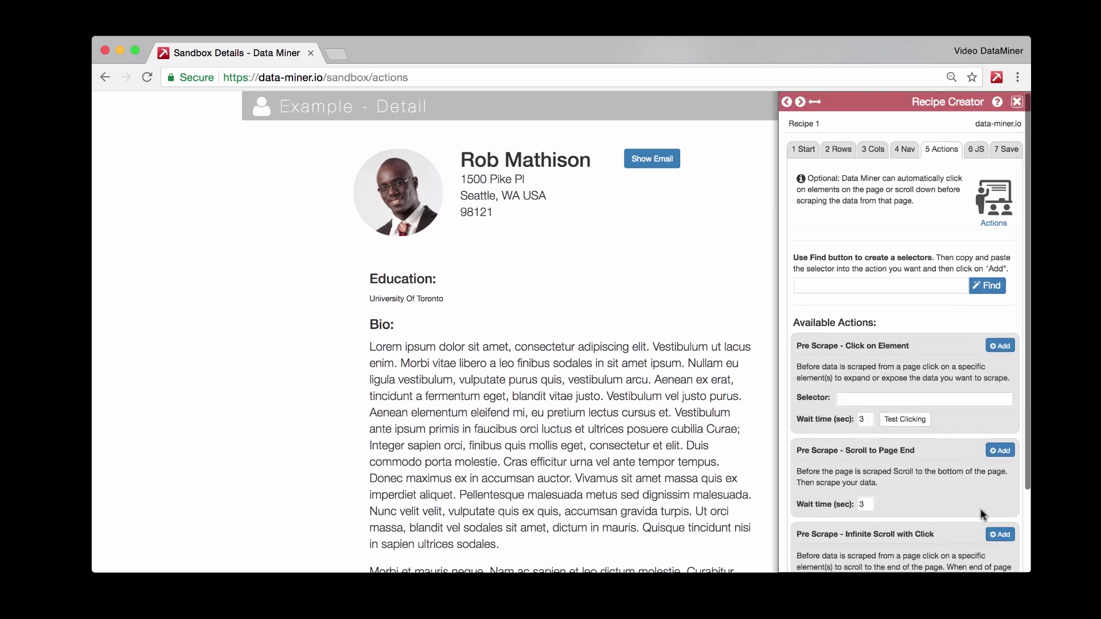
# Step: Pick the Show Email button and confirm .email-button, taken from its class, as the selector
pyautogui.click(996, 287)
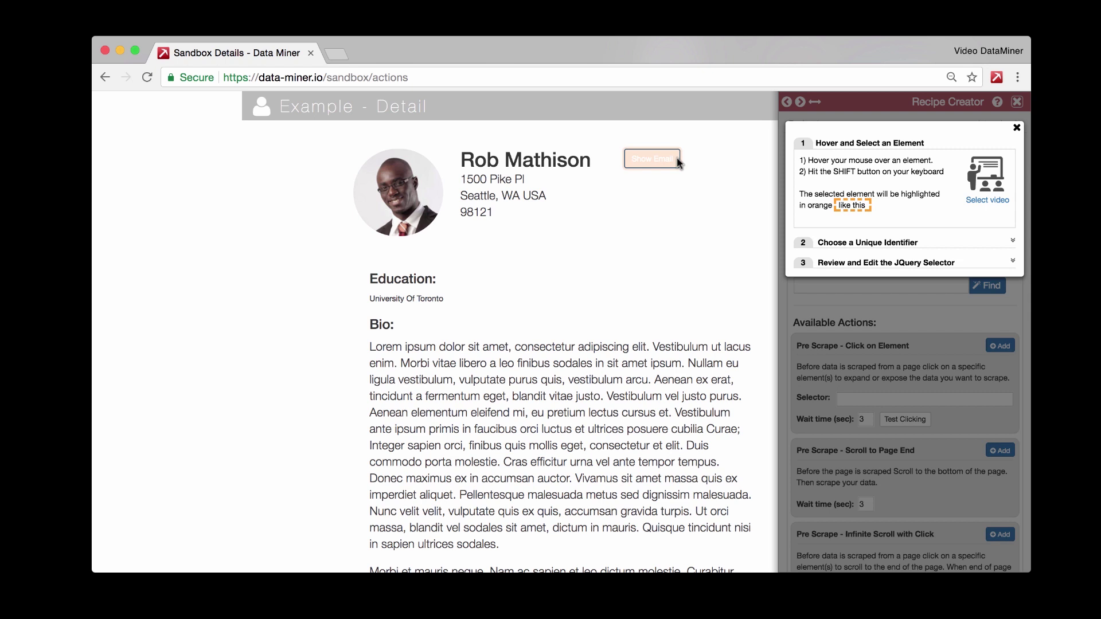
pyautogui.press('shift')
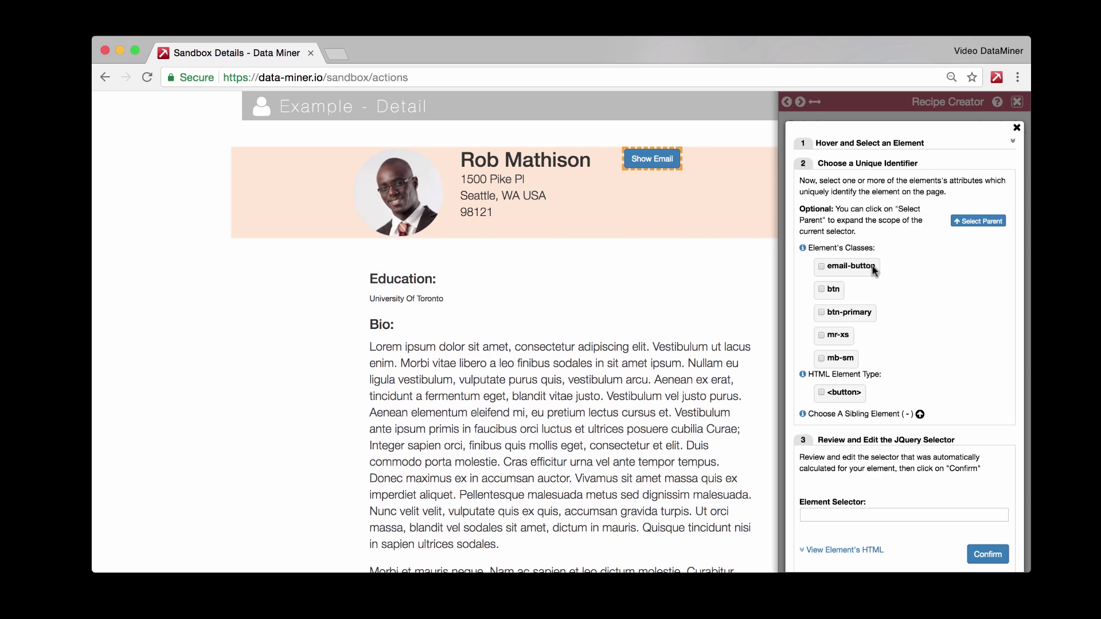
pyautogui.click(822, 268)
pyautogui.click(980, 551)
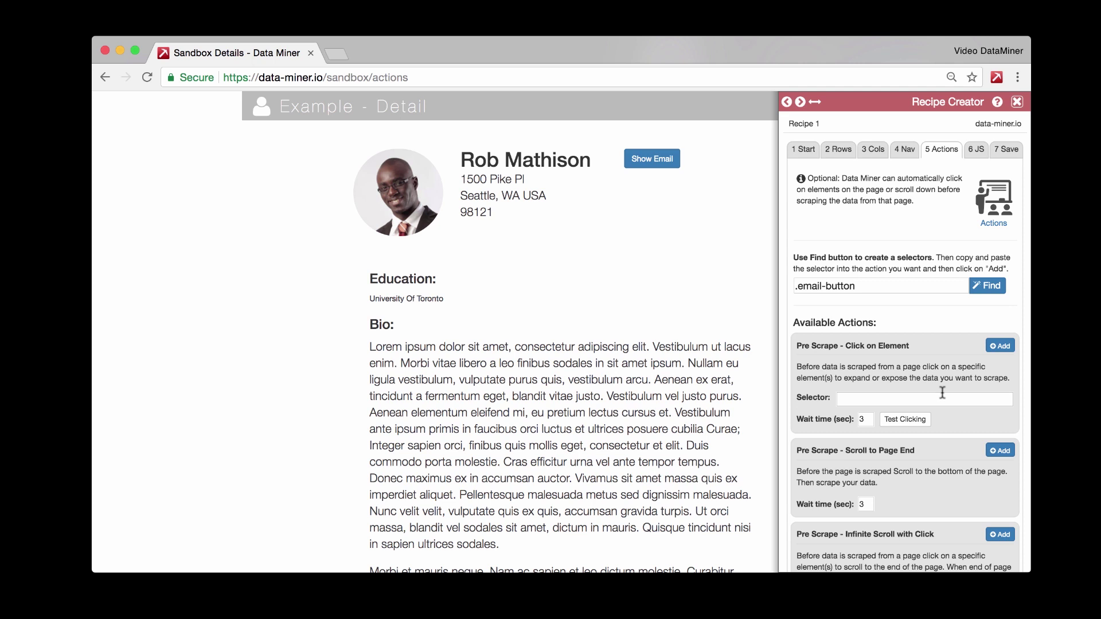
# Step: Add a Click on Element action for .email-button with a 3-second wait, after testing it reveals the email
pyautogui.moveTo(873, 284); pyautogui.dragTo(756, 268)
pyautogui.press('super+c')
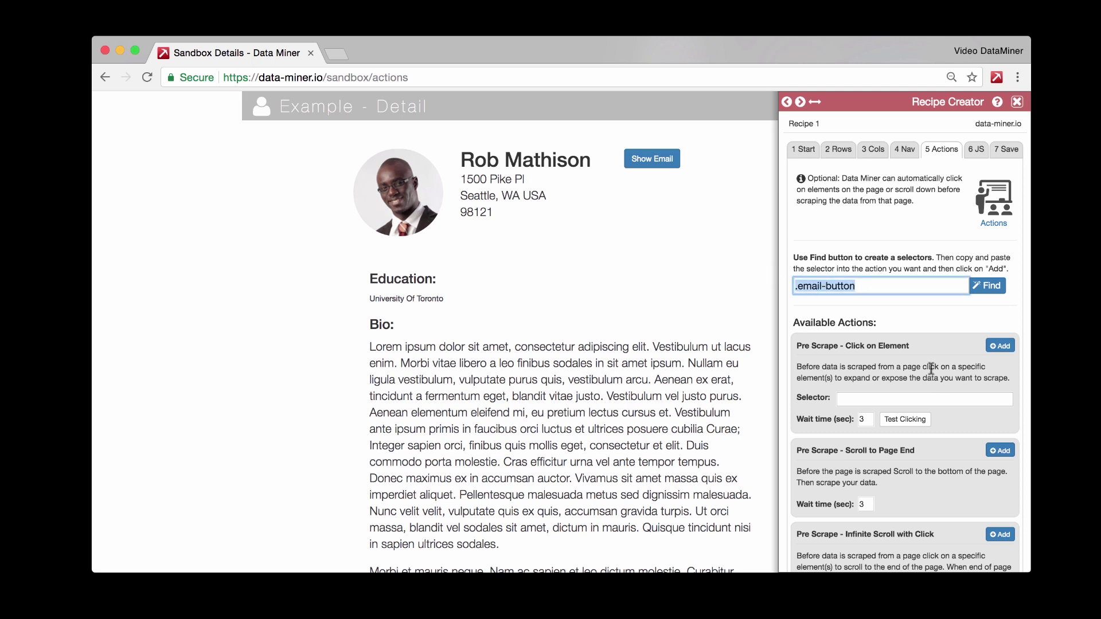
pyautogui.scroll(-1, 932, 369)
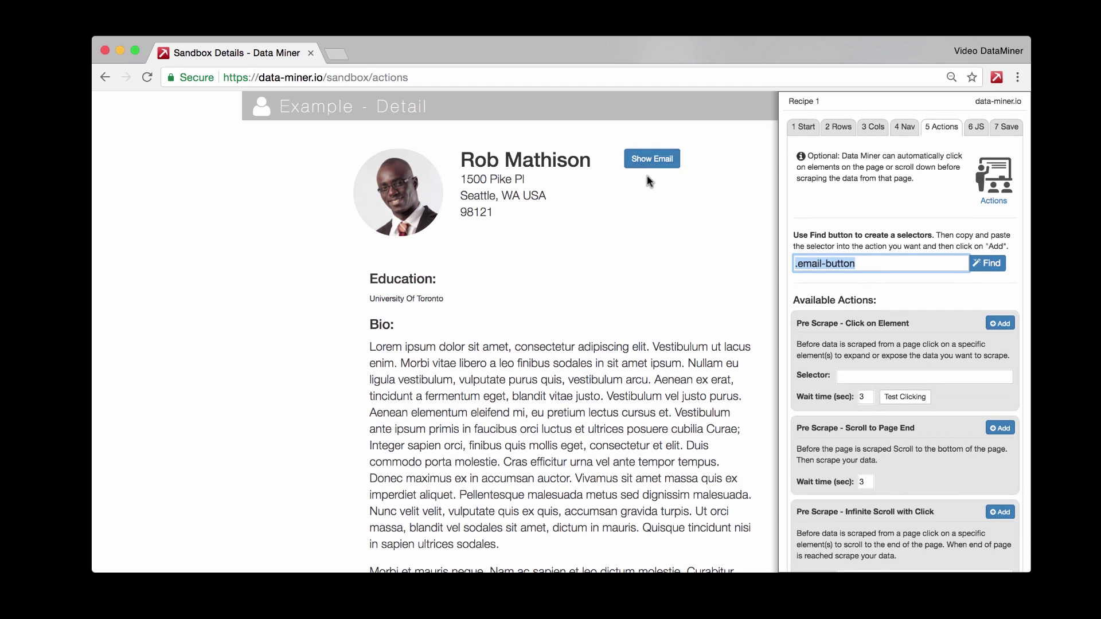
pyautogui.click(860, 376)
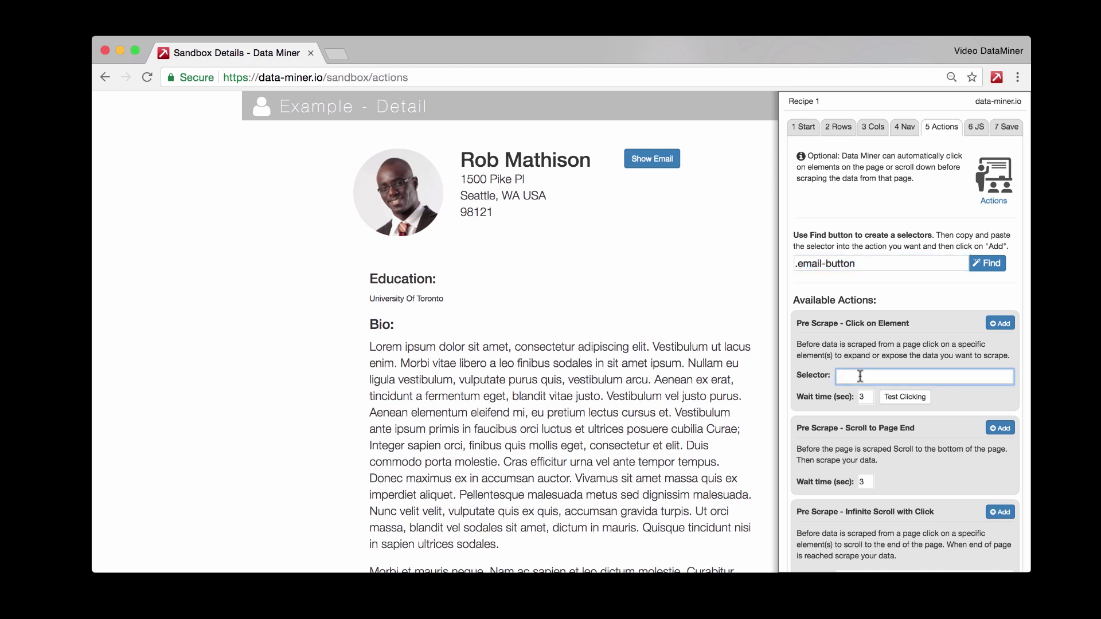
pyautogui.press('super+v')
pyautogui.click(907, 399)
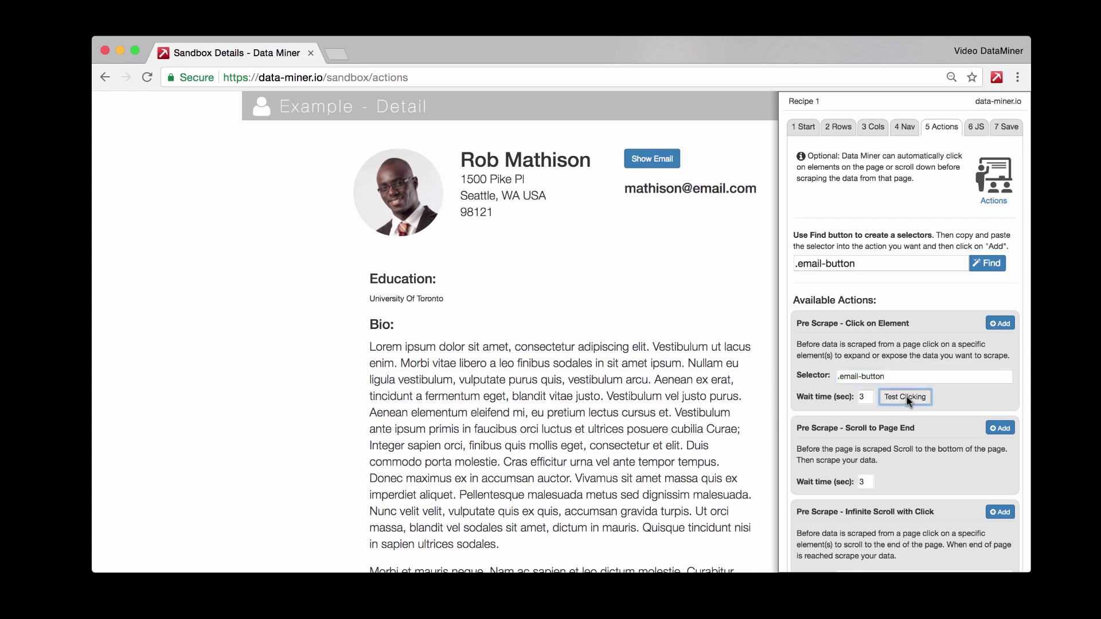
pyautogui.click(908, 401)
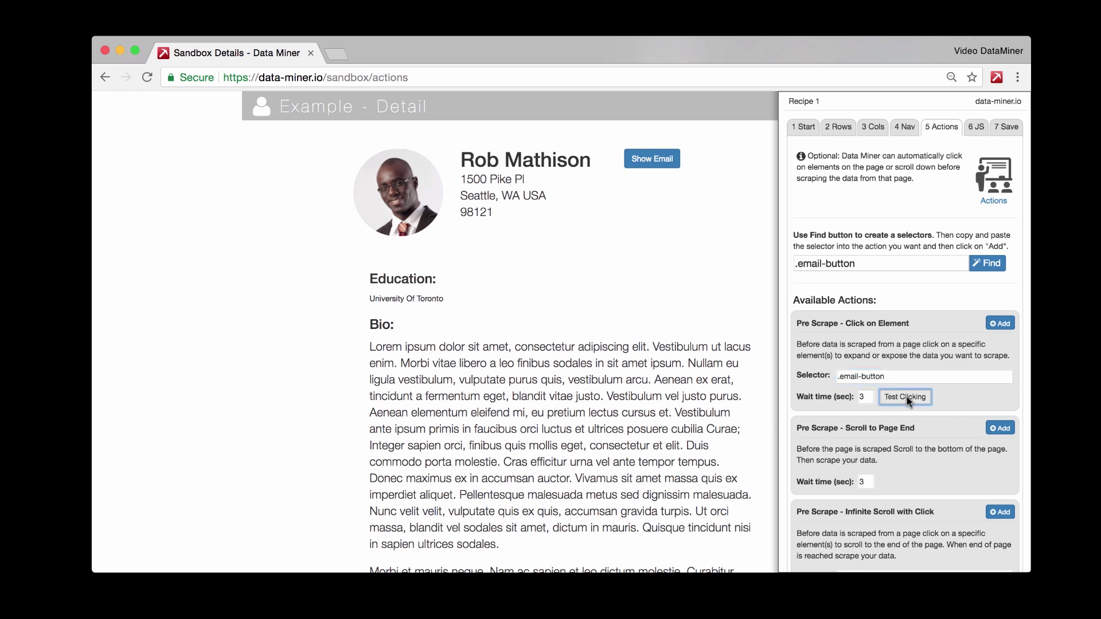
pyautogui.click(1000, 324)
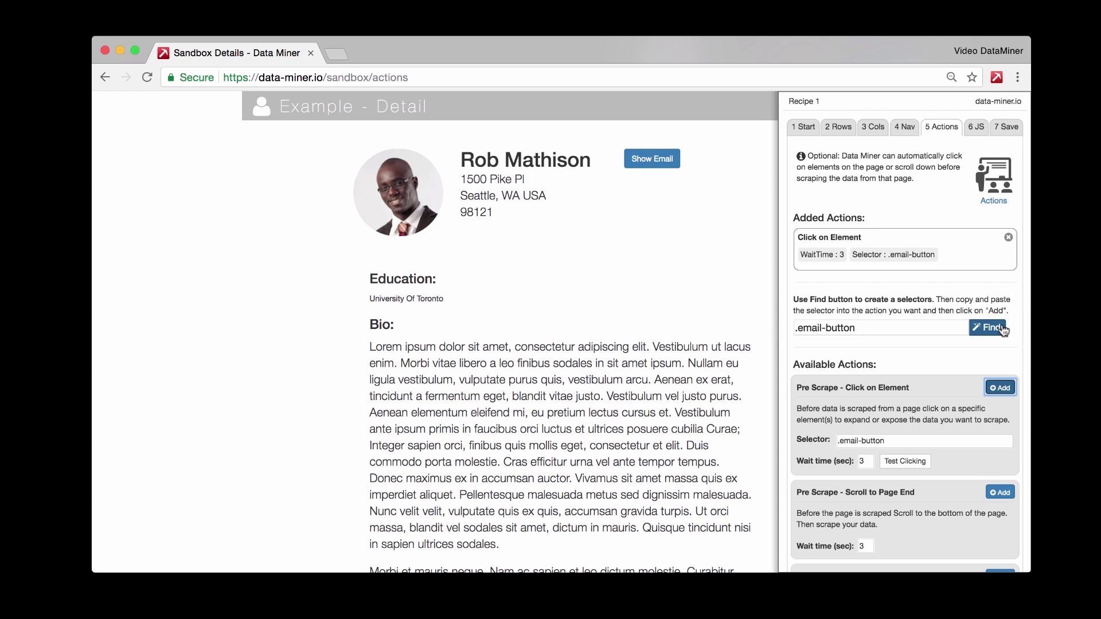
# Step: Add a Scroll to Page End action with a 3-second wait, keeping Click on Element first
pyautogui.scroll(-2, 935, 373)
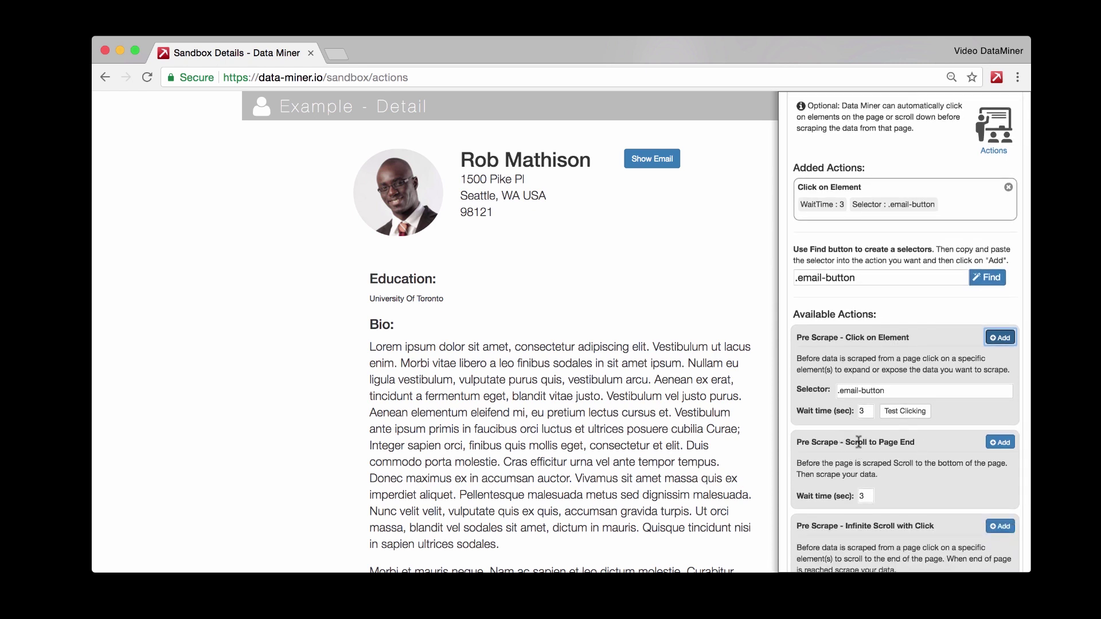
pyautogui.click(1001, 443)
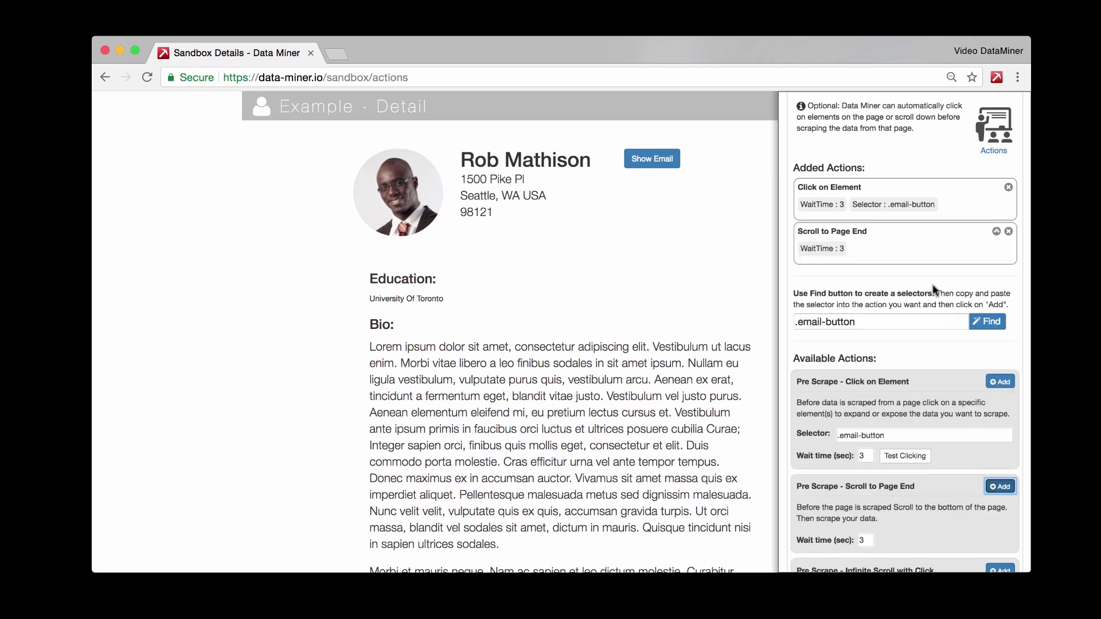
pyautogui.scroll(2, 933, 285)
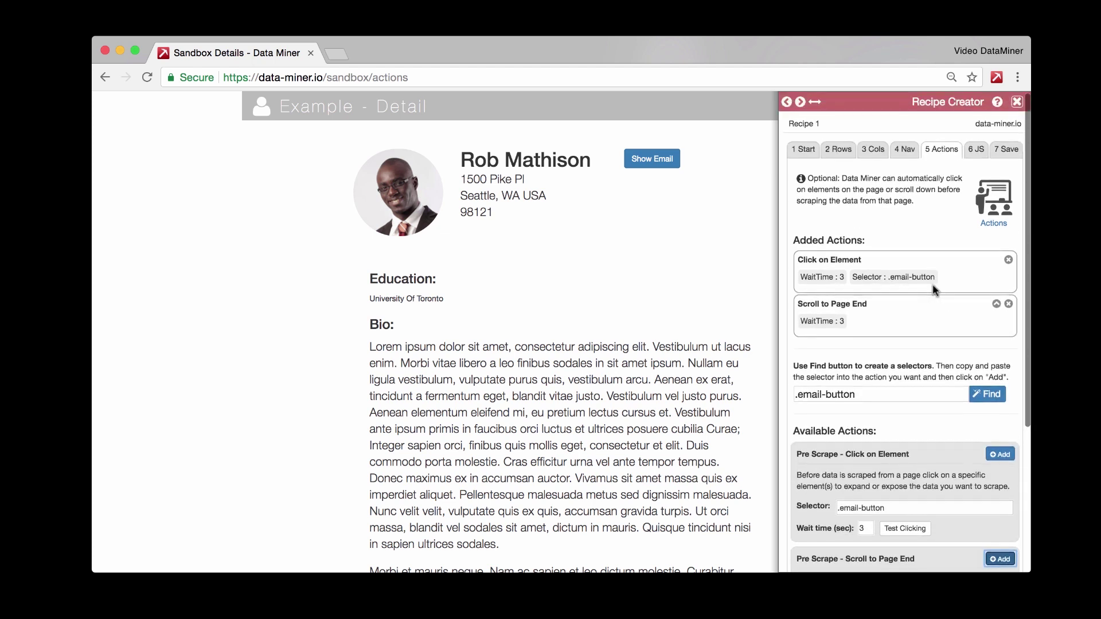
pyautogui.click(996, 304)
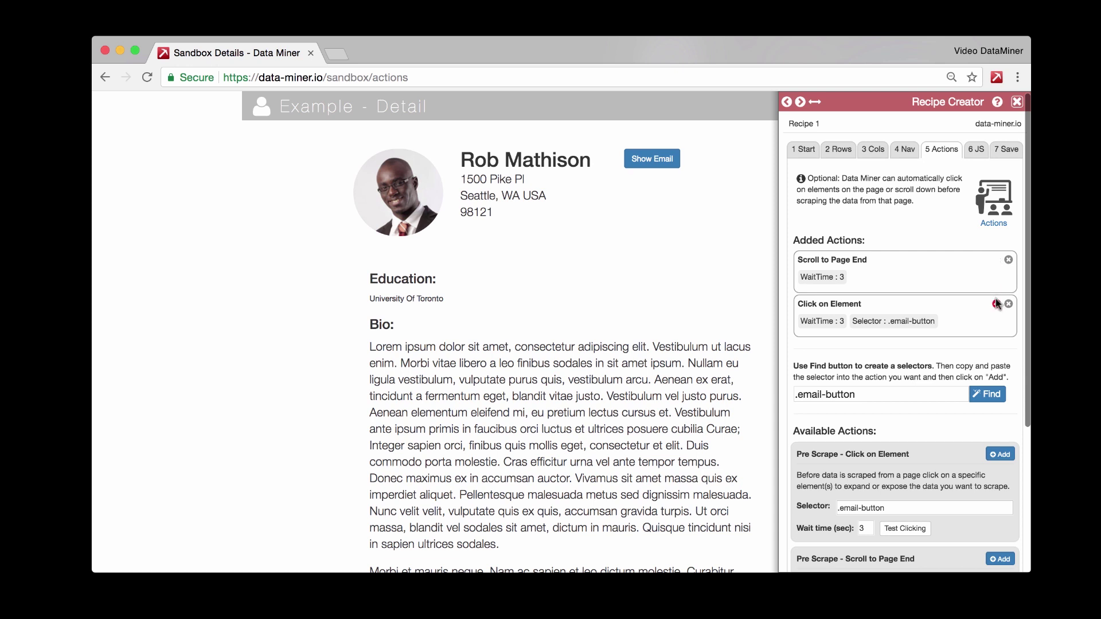
pyautogui.click(996, 304)
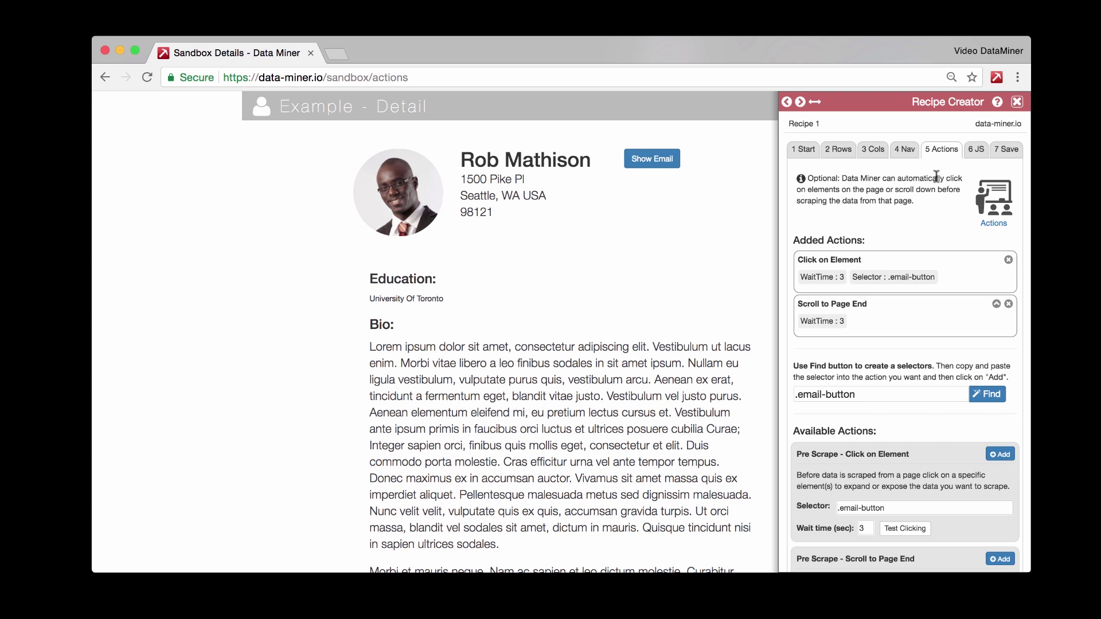
# Step: Review the recipe's column, row and pagination settings, then return to the Actions list
pyautogui.click(874, 149)
pyautogui.click(849, 151)
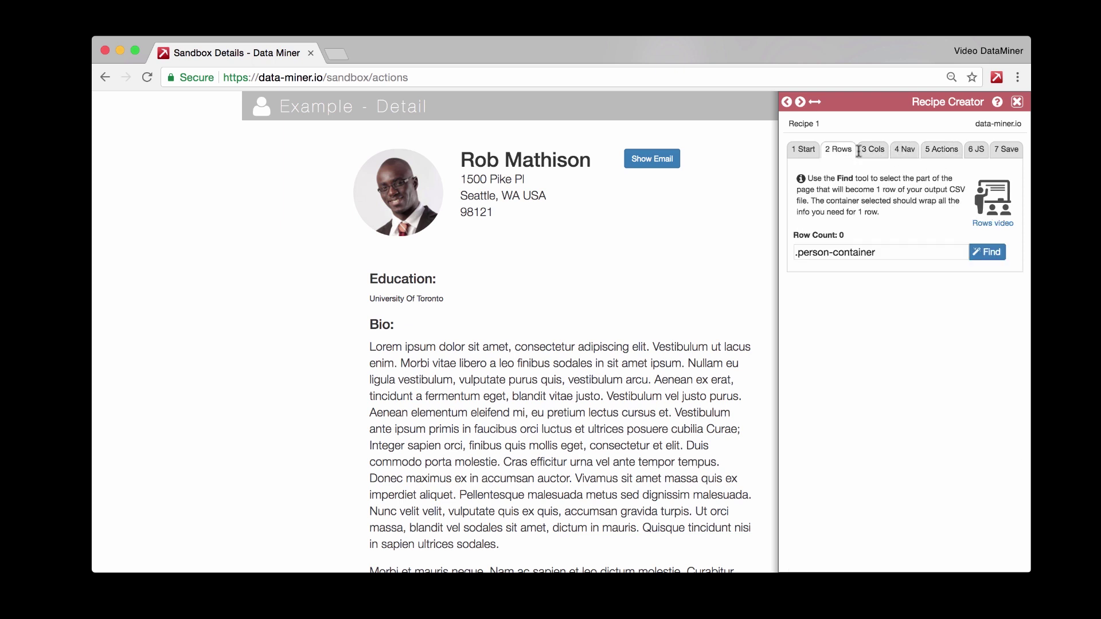
pyautogui.doubleClick(907, 149)
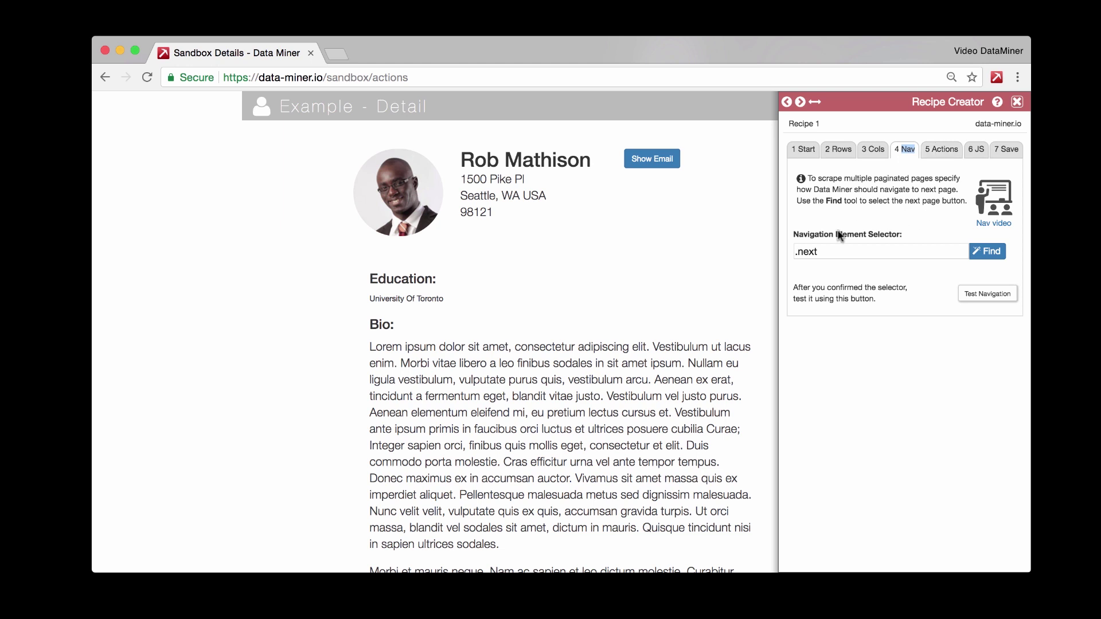
pyautogui.click(944, 149)
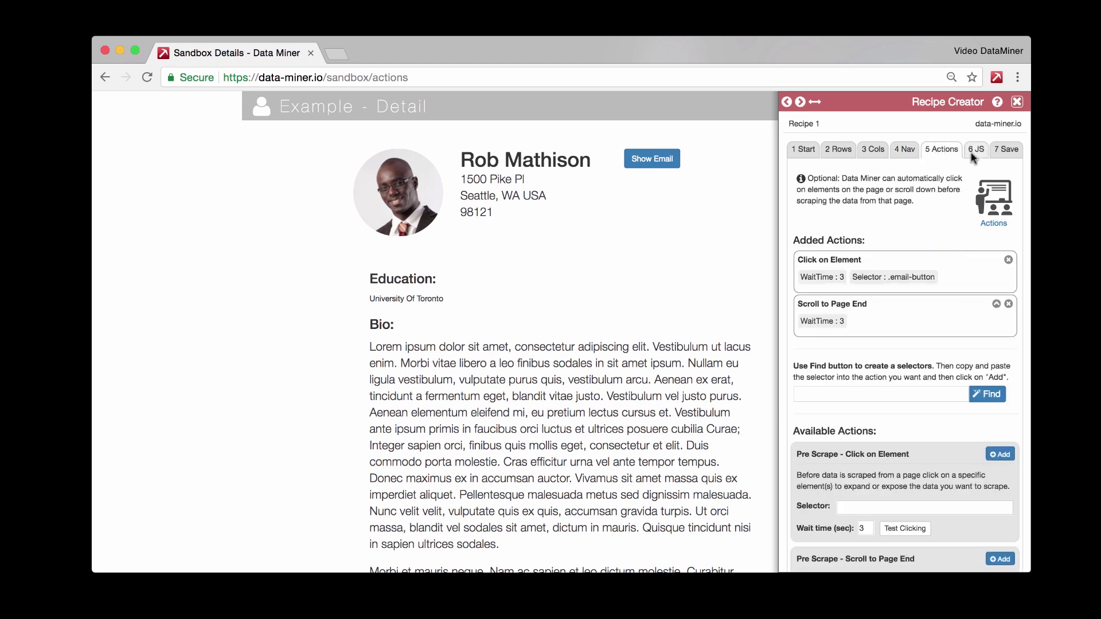
# Step: On the Save step, replace the default recipe name with 'Test Scrape 1 with Click'
pyautogui.click(973, 151)
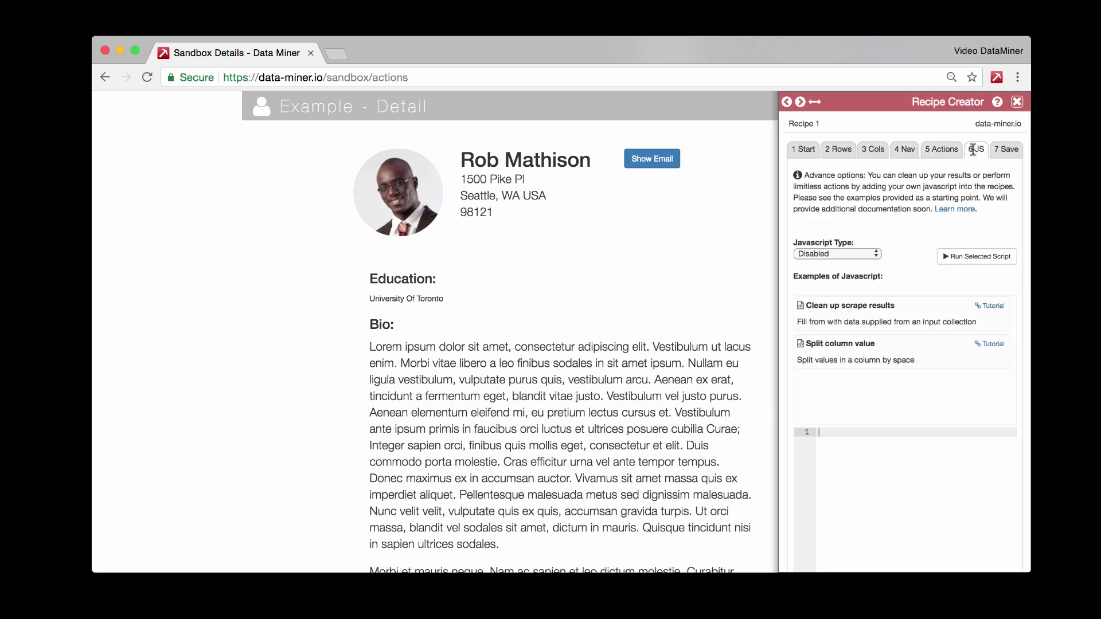
pyautogui.click(1004, 150)
pyautogui.tripleClick(852, 263)
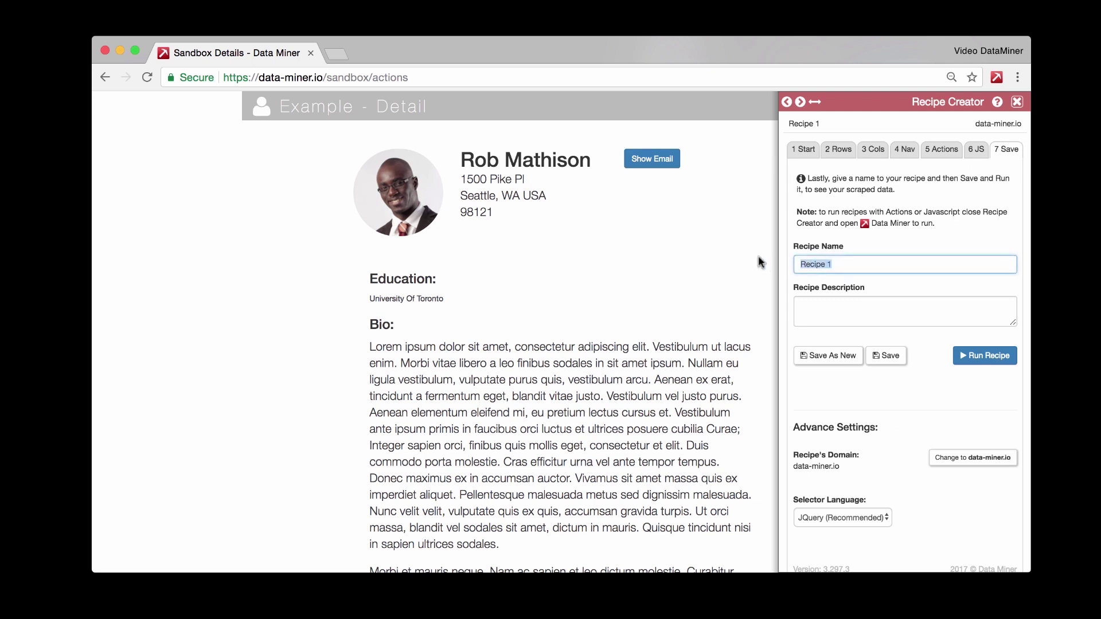
pyautogui.write('Test Scrape 1 ')
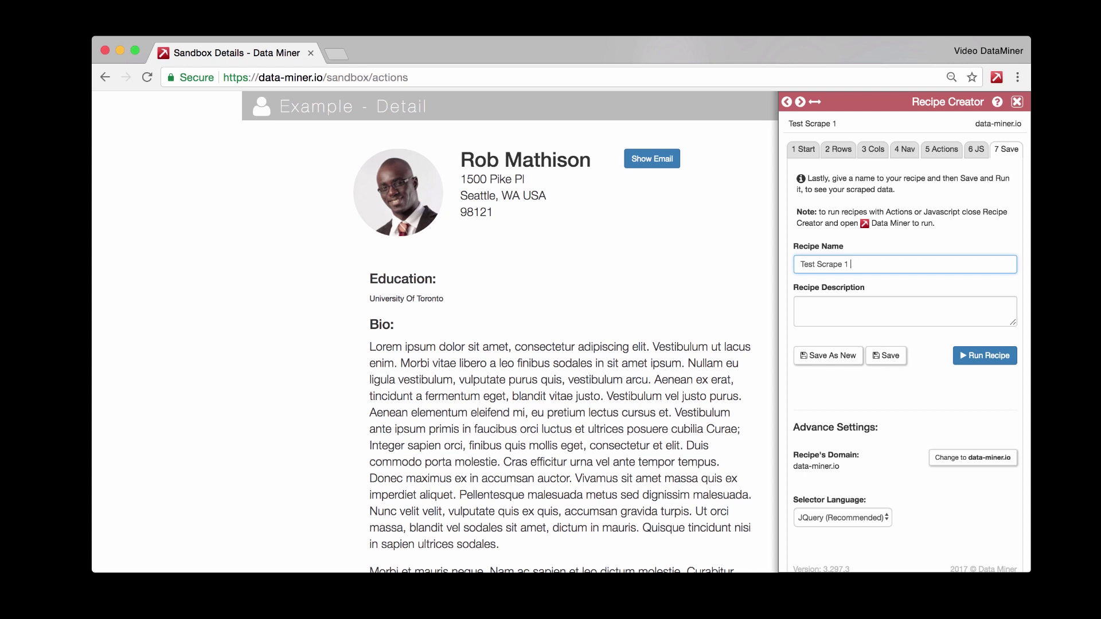
pyautogui.write('with Click')
# Step: Enter the description 'Show Email and scroll' and change the name's ending from Click to actions
pyautogui.click(833, 312)
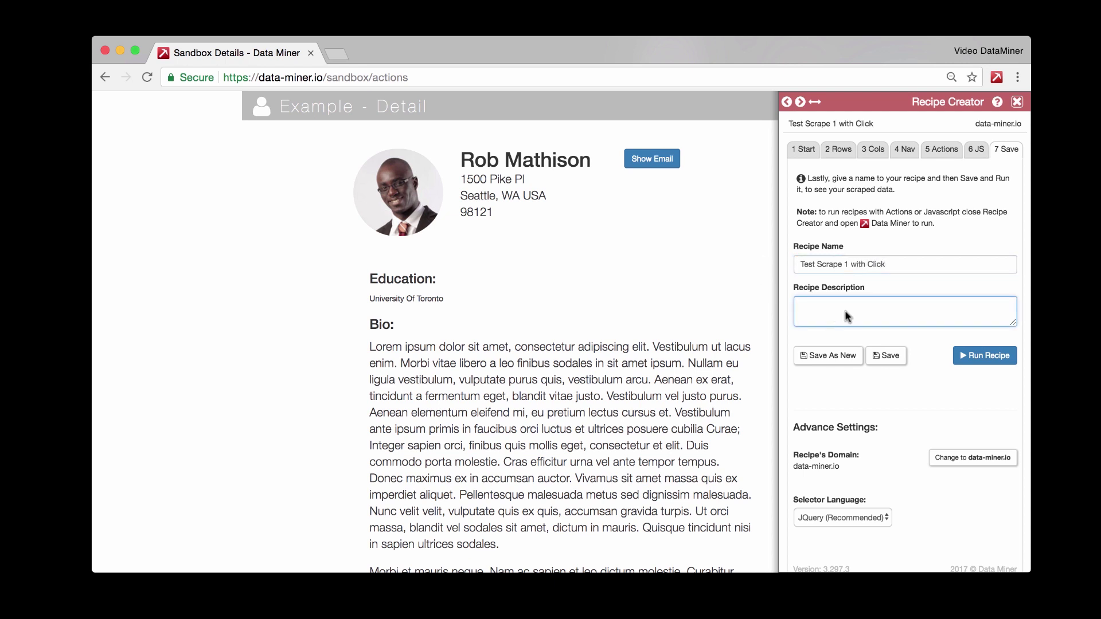
pyautogui.write('Grab info')
pyautogui.press('BackSpace')
pyautogui.press('BackSpace')
pyautogui.press('BackSpace')
pyautogui.press('BackSpace')
pyautogui.press('BackSpace')
pyautogui.press('BackSpace')
pyautogui.press('BackSpace')
pyautogui.press('BackSpace')
pyautogui.press('BackSpace')
pyautogui.write('Show Email and scroll')
pyautogui.click(886, 263)
pyautogui.press('BackSpace')
pyautogui.press('BackSpace')
pyautogui.press('BackSpace')
pyautogui.press('BackSpace')
pyautogui.press('BackSpace')
pyautogui.write('actions')
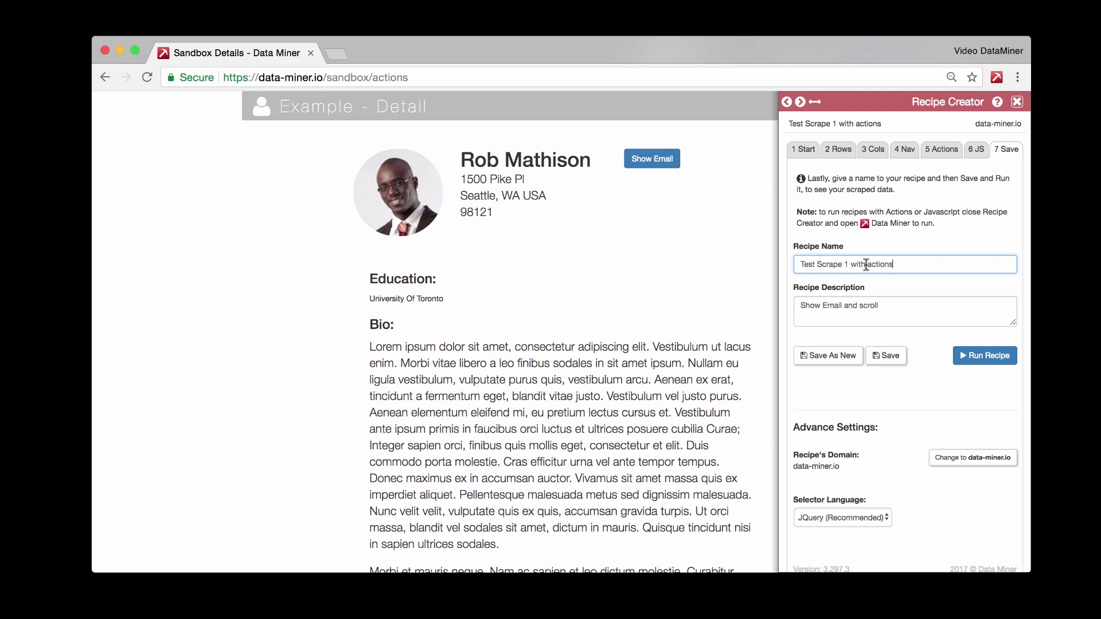
# Step: Save and run 'Test Scrape 1 with actions', then resize the Data Miner window to full width
pyautogui.click(886, 357)
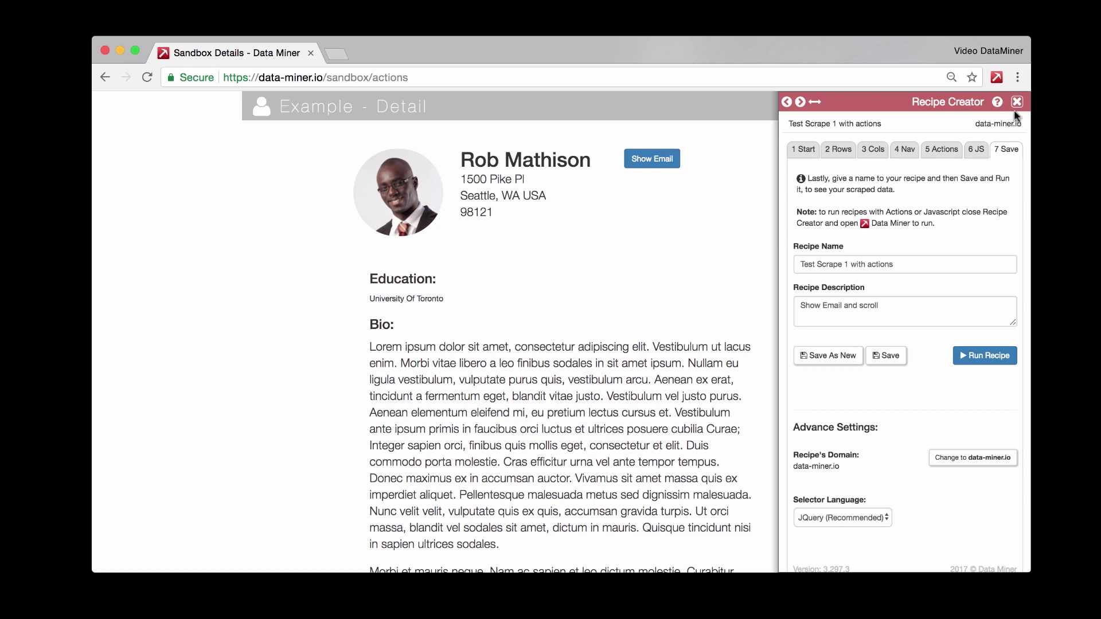
pyautogui.click(979, 356)
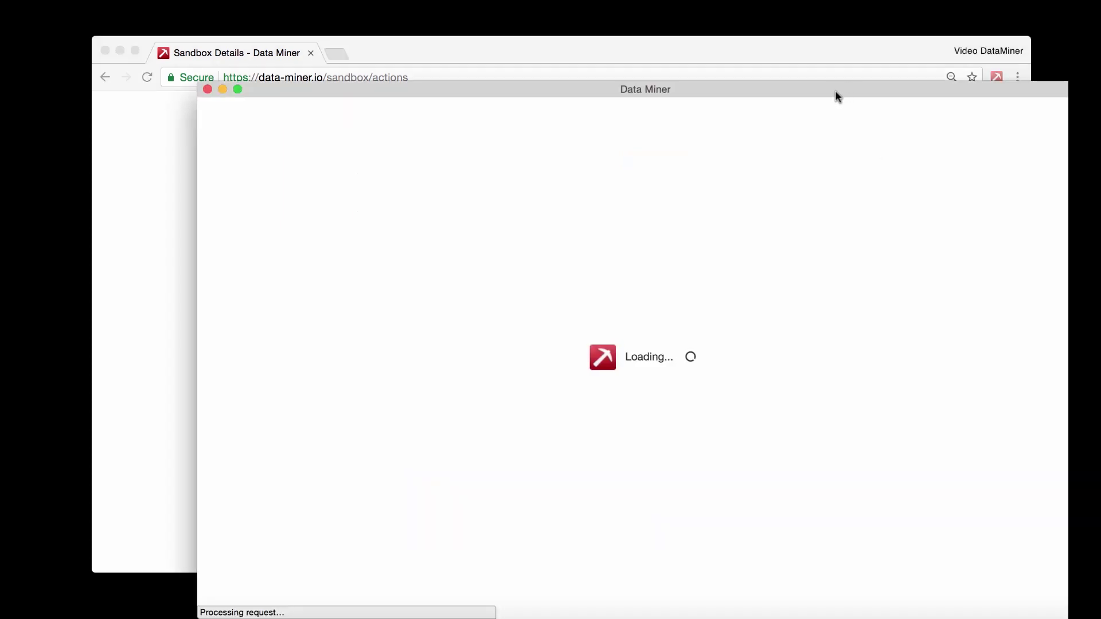
pyautogui.moveTo(837, 96); pyautogui.dragTo(761, 34)
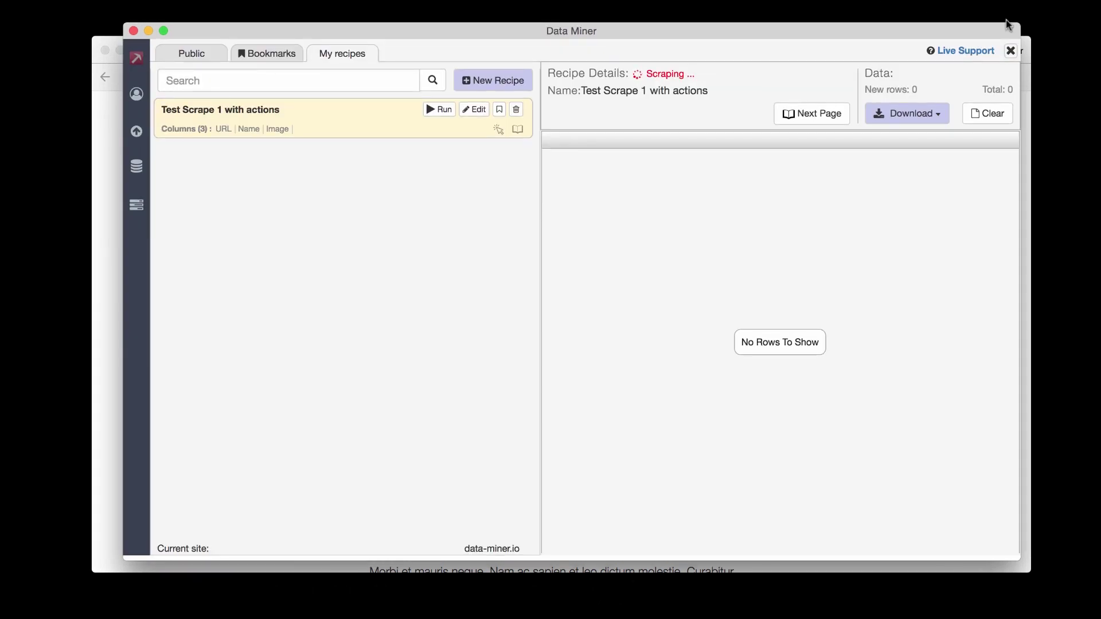
pyautogui.moveTo(1009, 25); pyautogui.dragTo(509, 218)
pyautogui.scroll(-10, 752, 113)
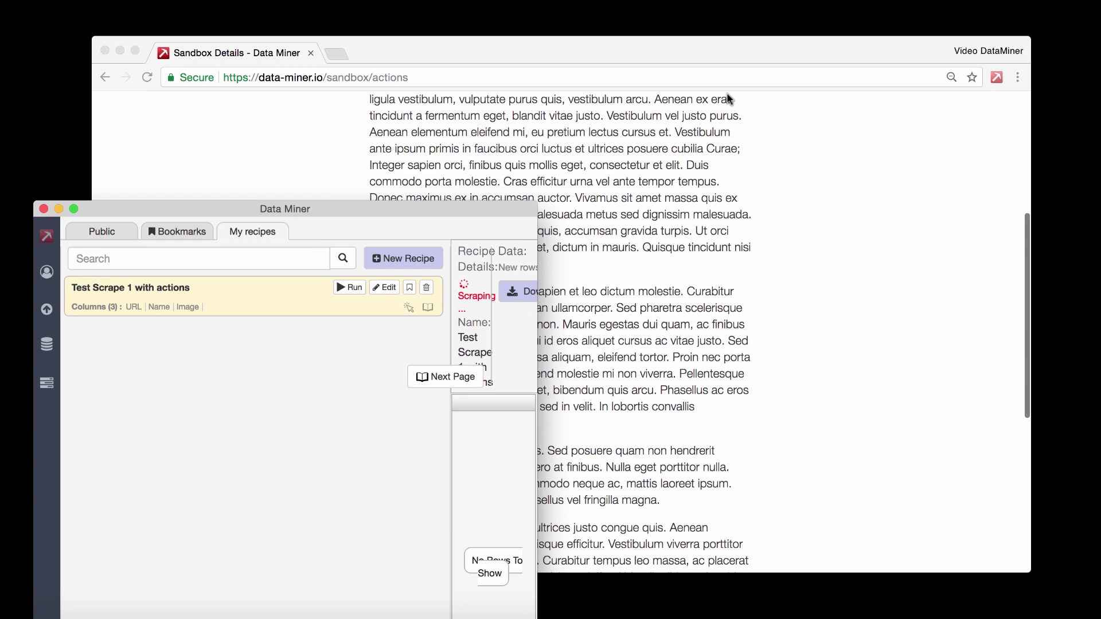
pyautogui.scroll(-5, 729, 99)
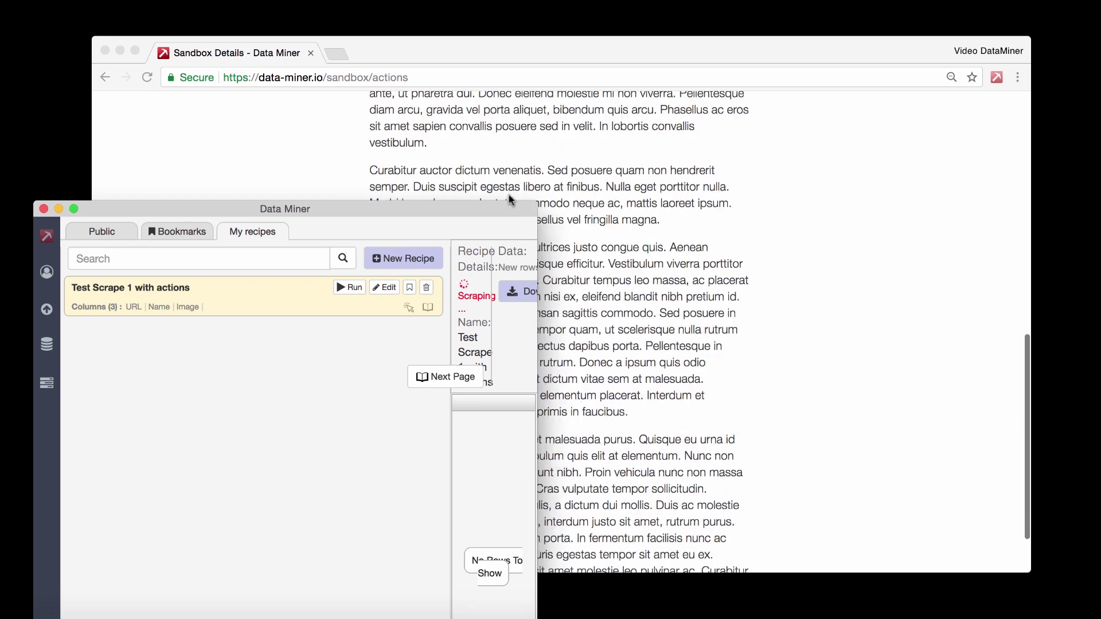
pyautogui.scroll(-3, 510, 199)
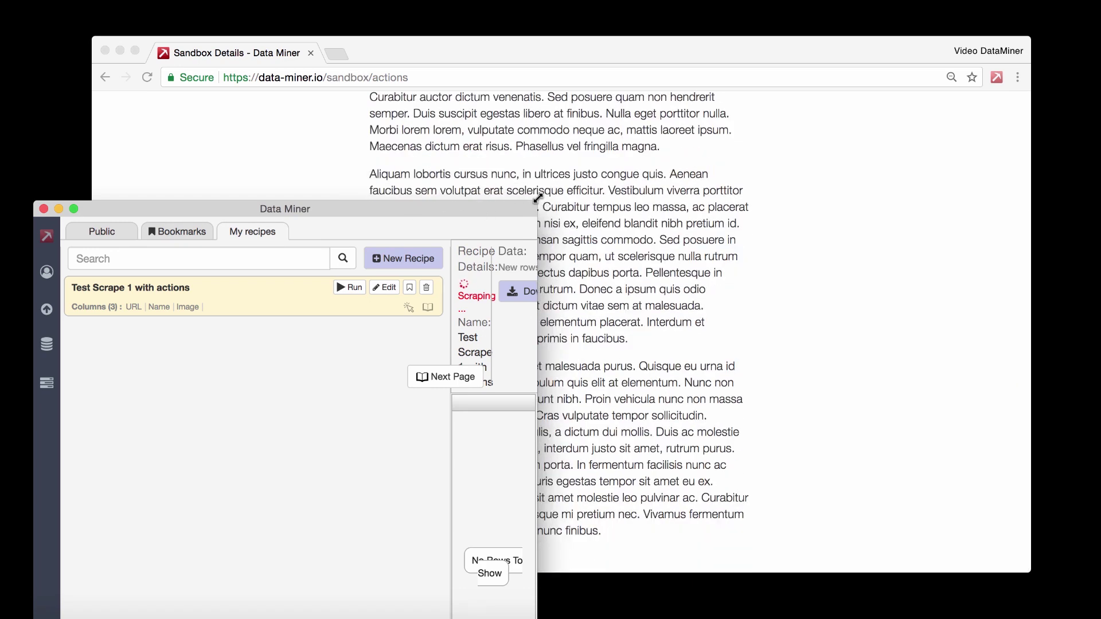
pyautogui.moveTo(538, 198); pyautogui.dragTo(963, 200)
pyautogui.moveTo(787, 207); pyautogui.dragTo(848, 198)
# Step: Open the 'Test Scrape 1 with actions' recipe at its Save step, hiding the profile email
pyautogui.click(452, 284)
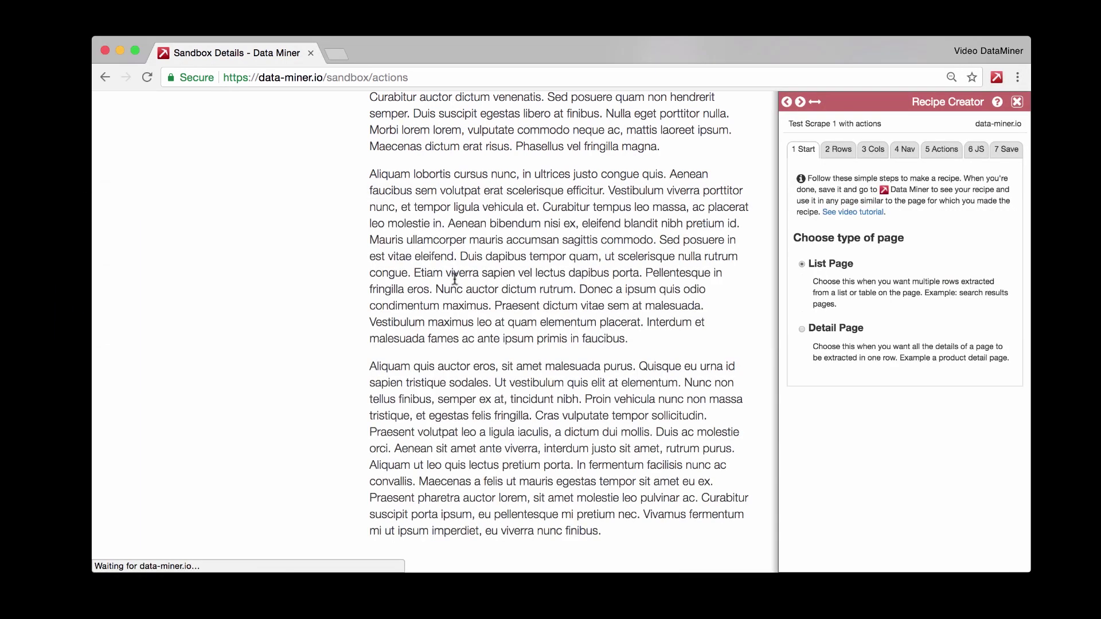
pyautogui.click(1007, 149)
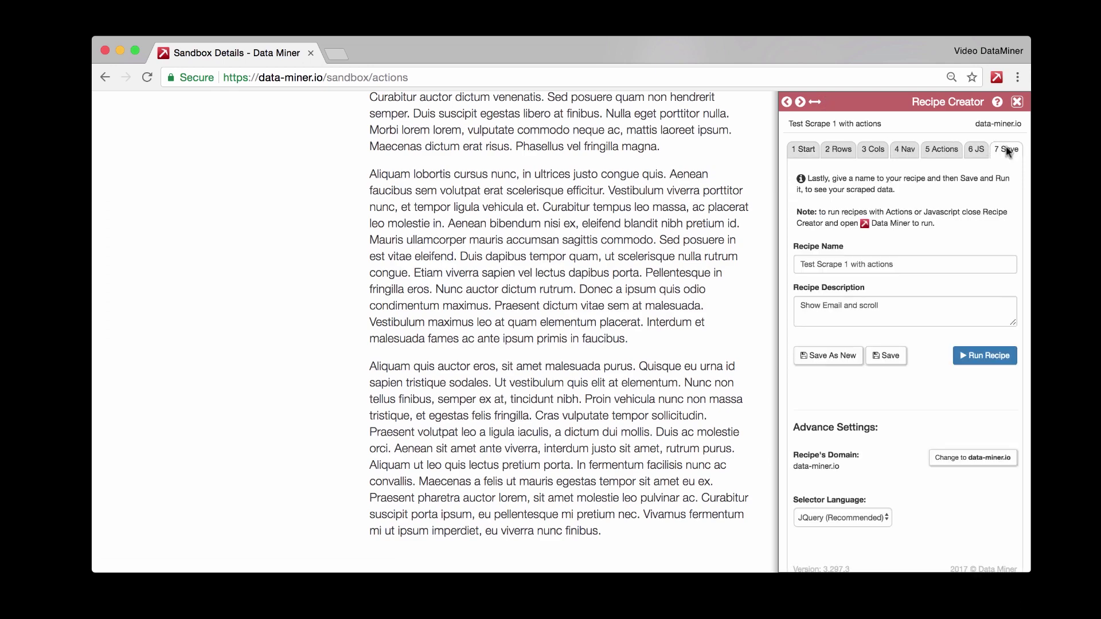
pyautogui.scroll(10, 679, 272)
pyautogui.scroll(2, 679, 272)
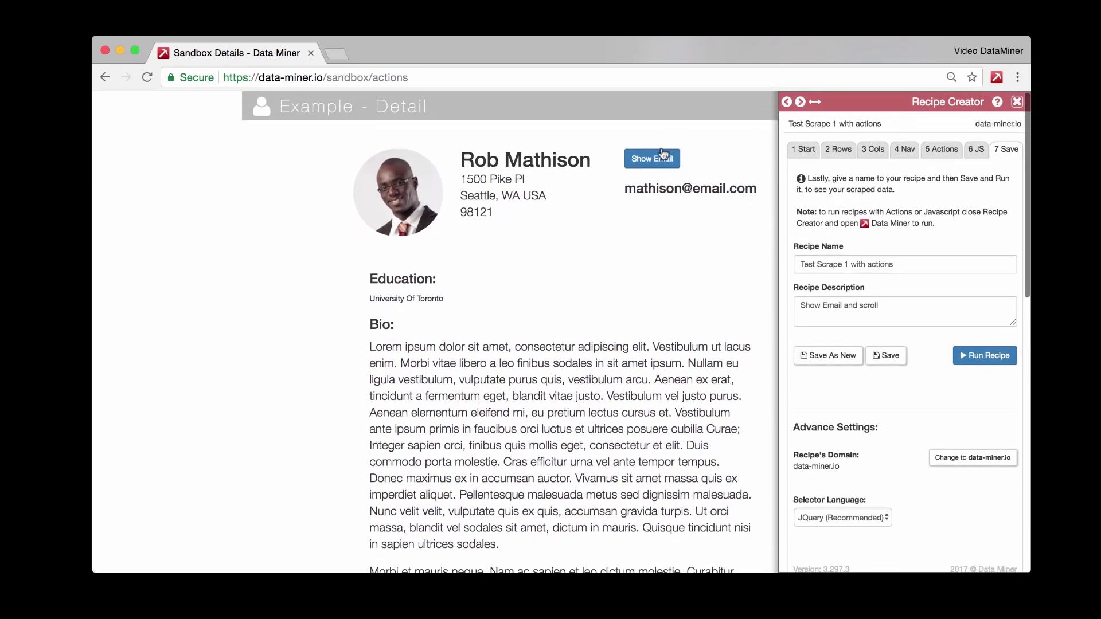
pyautogui.click(654, 158)
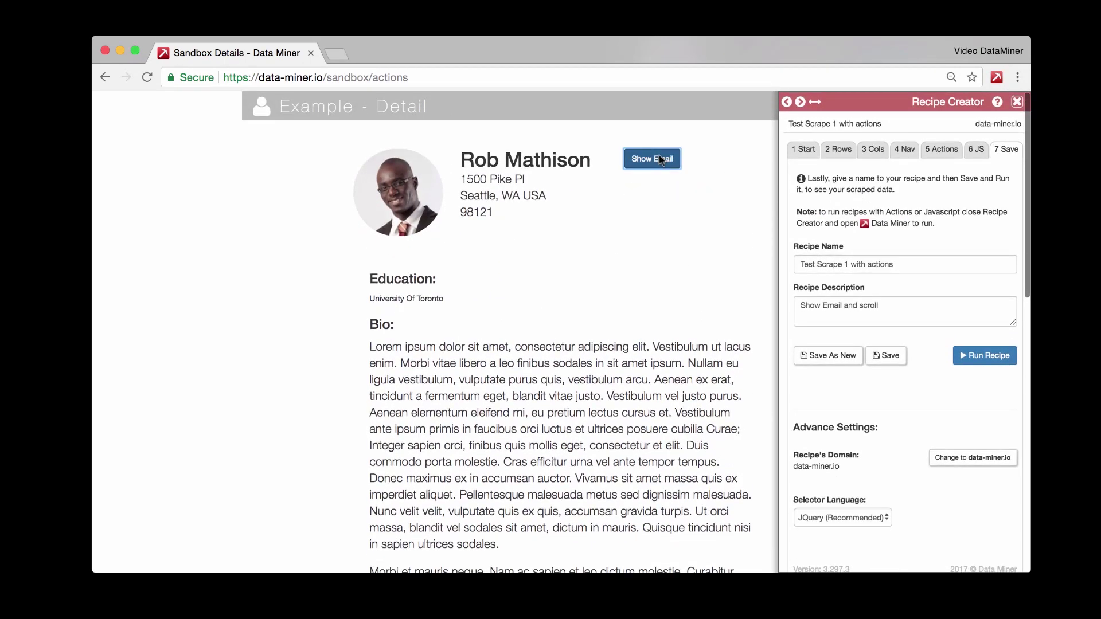
# Step: Run the recipe and reposition its results window, which shows 0 rows
pyautogui.click(985, 356)
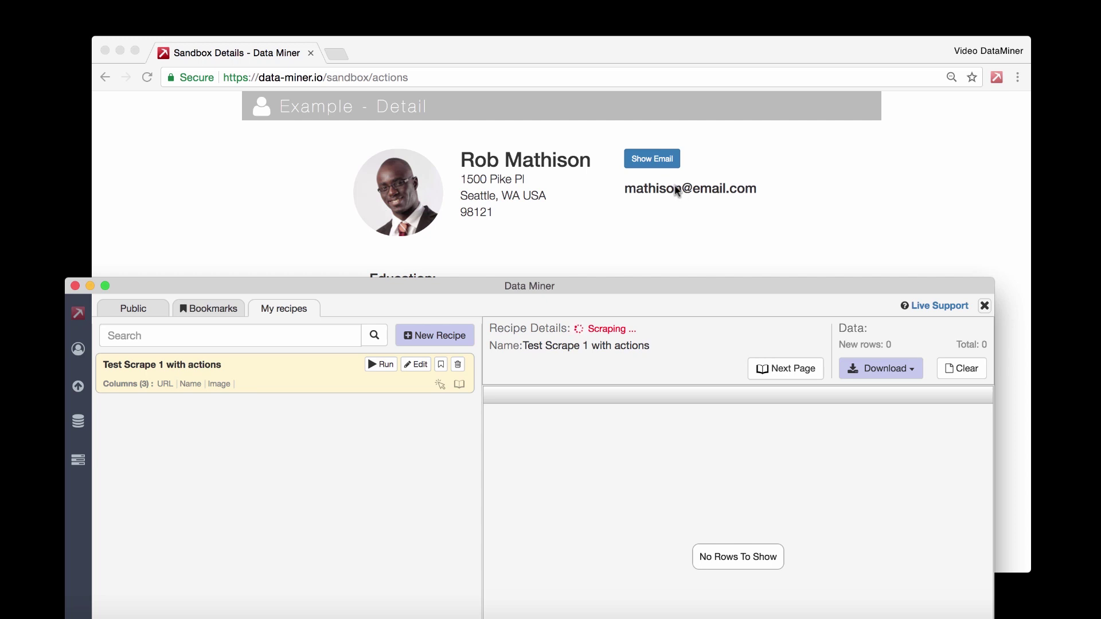
pyautogui.moveTo(675, 286); pyautogui.dragTo(625, 138)
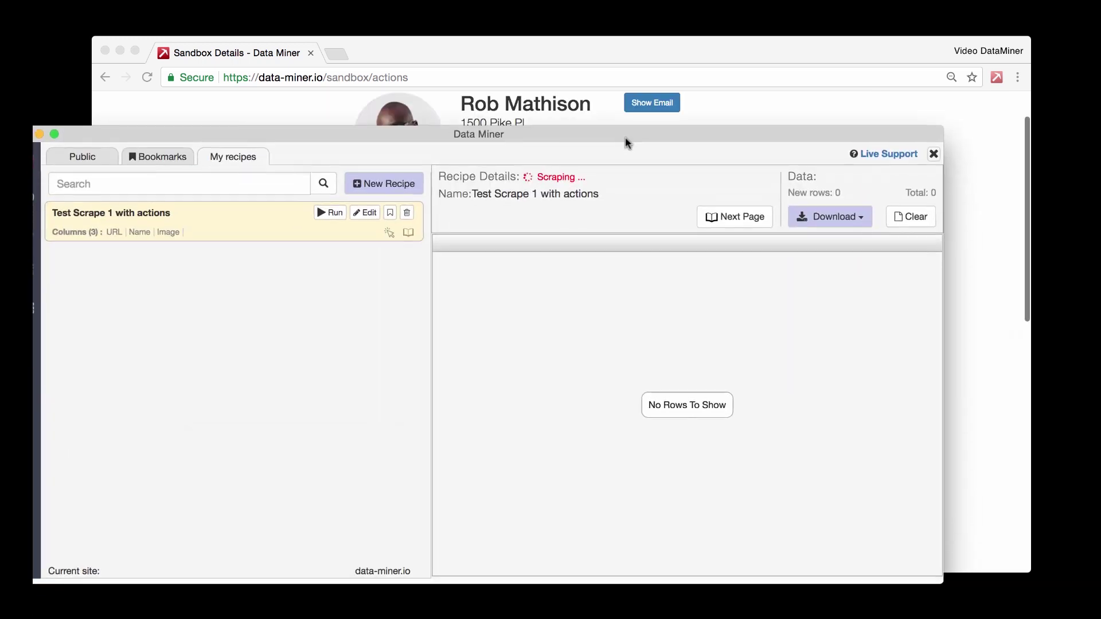
pyautogui.moveTo(233, 141); pyautogui.dragTo(277, 276)
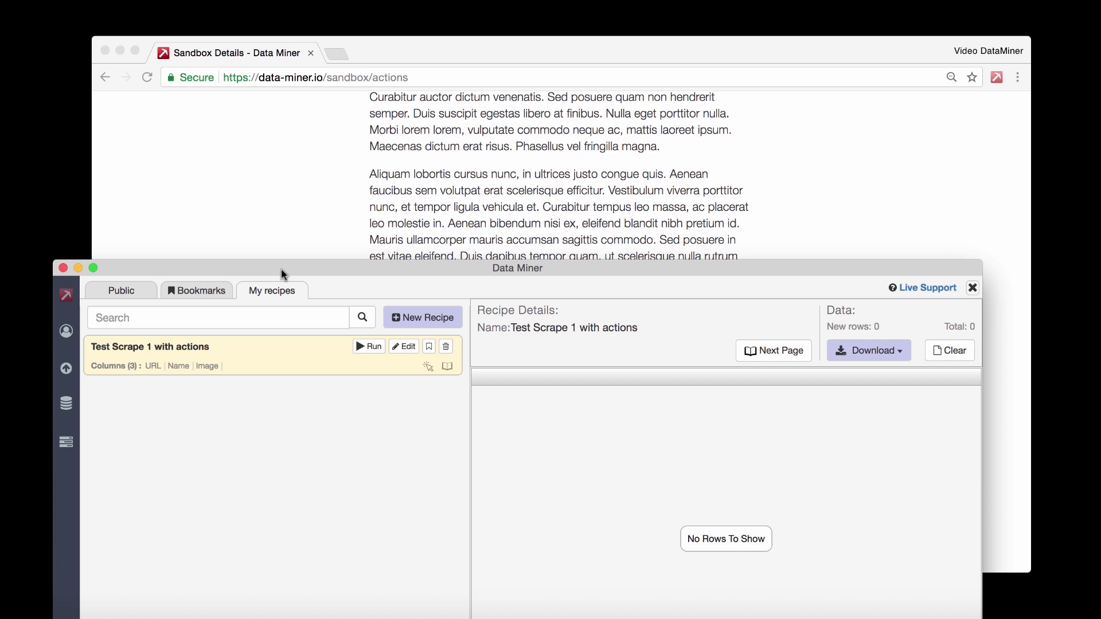
pyautogui.moveTo(281, 269); pyautogui.dragTo(300, 148)
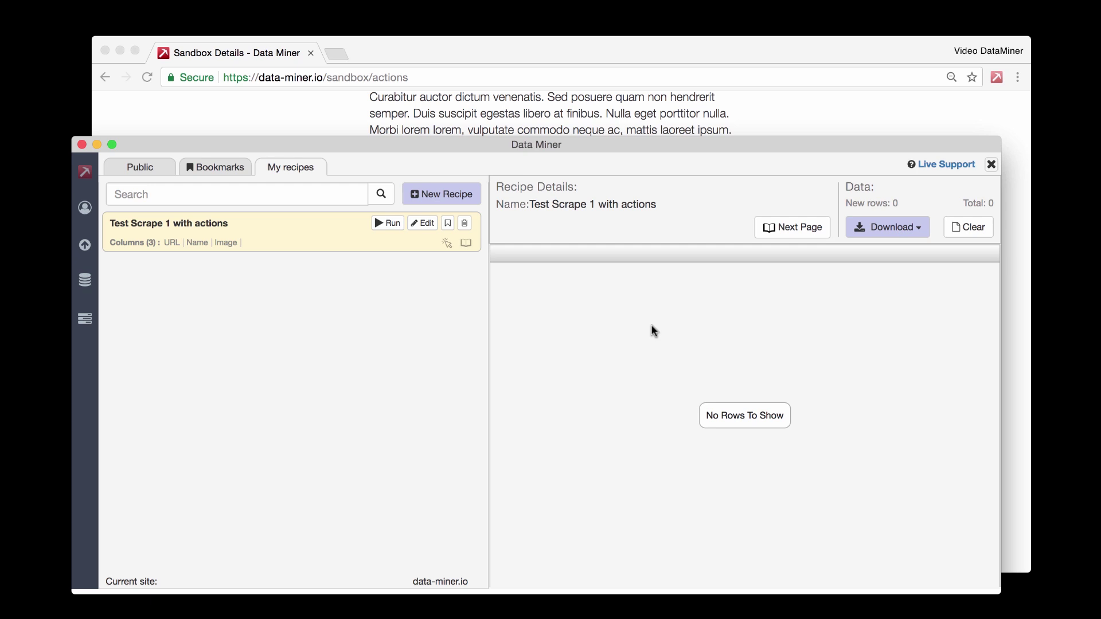
# Step: Reopen the recipe and load the data-miner.io/sandbox/ search results page without 'actions'
pyautogui.click(423, 223)
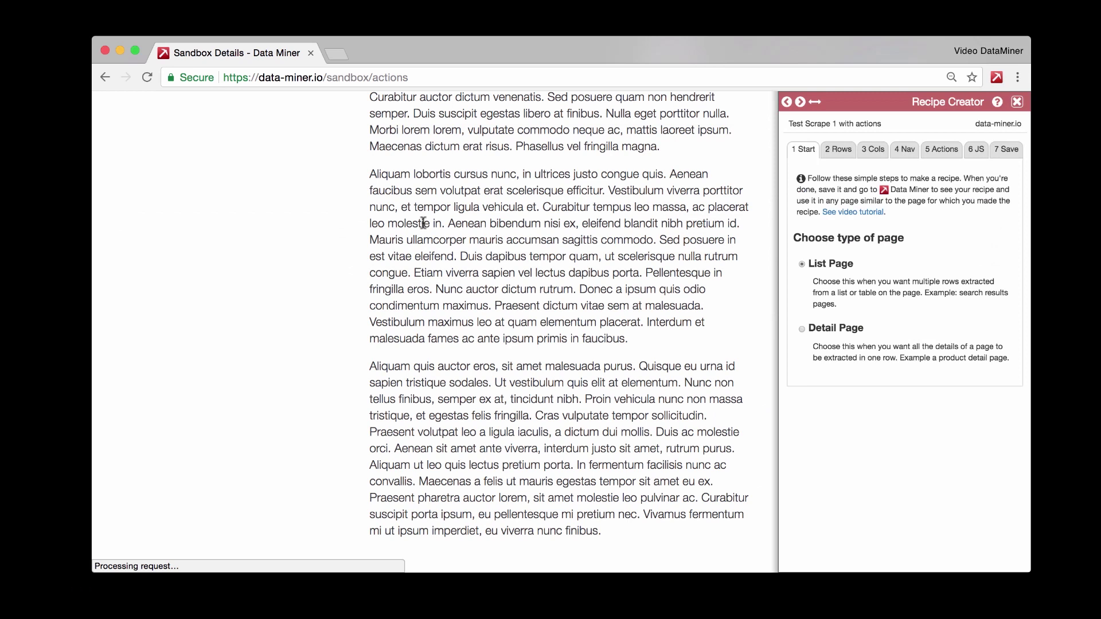
pyautogui.click(842, 150)
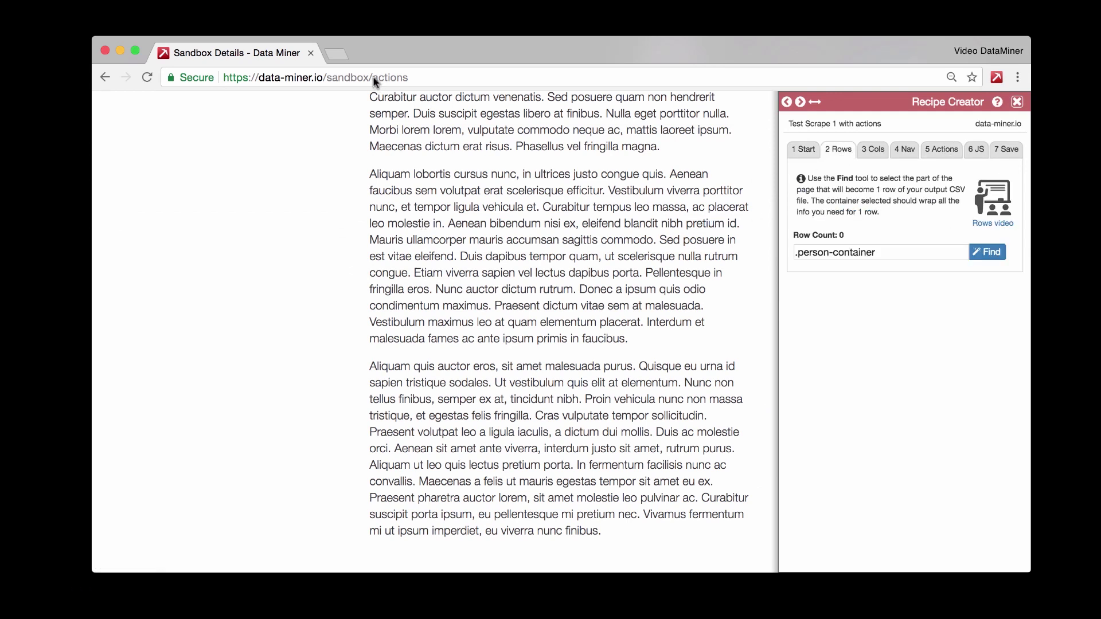
pyautogui.moveTo(374, 78); pyautogui.dragTo(419, 79)
pyautogui.press('BackSpace')
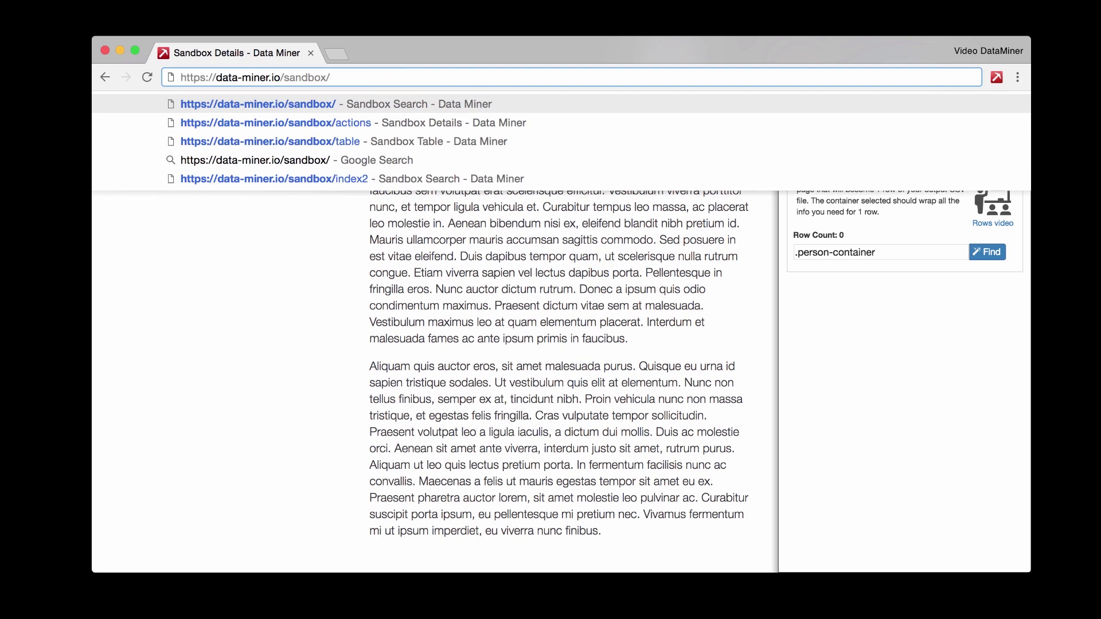
pyautogui.press('Return')
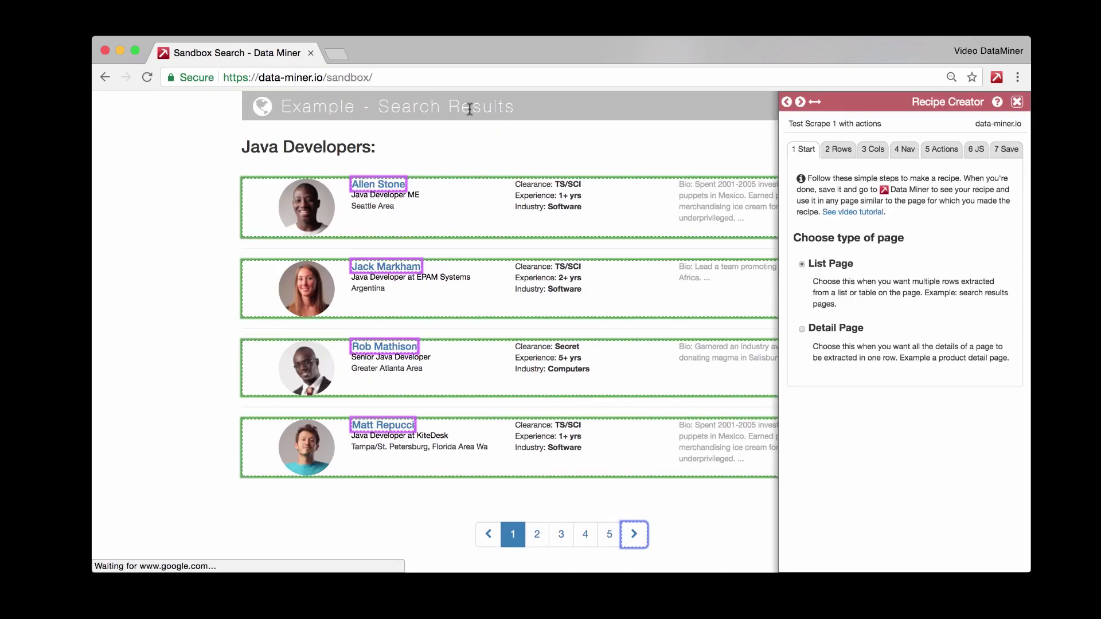
# Step: Delete the recipe's Click on Element and Scroll to Page End actions
pyautogui.click(930, 150)
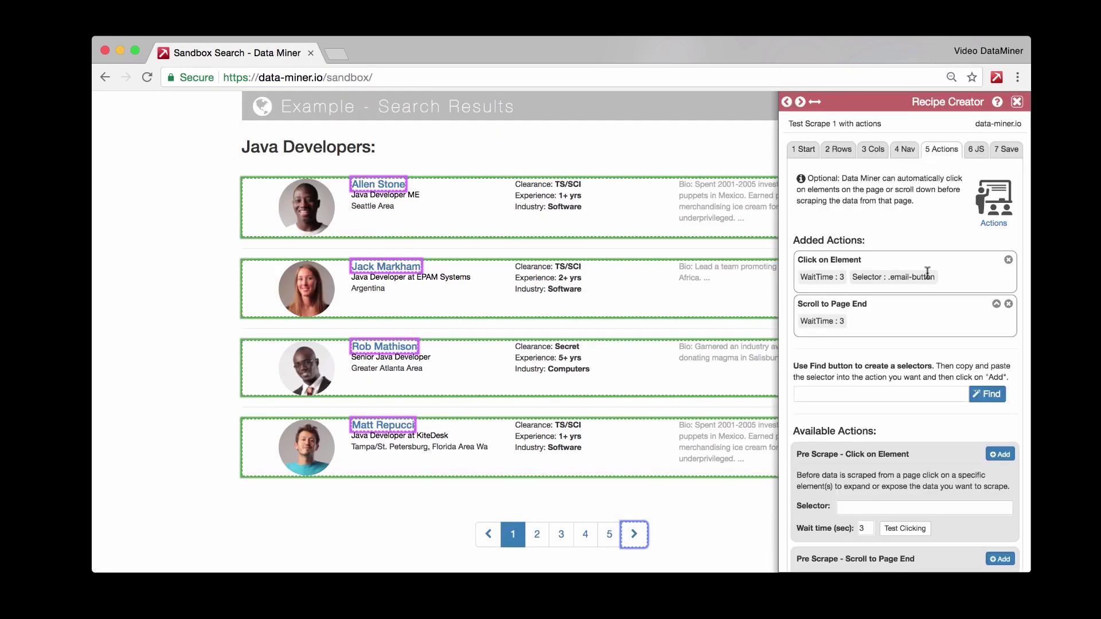
pyautogui.click(1008, 260)
pyautogui.click(1008, 260)
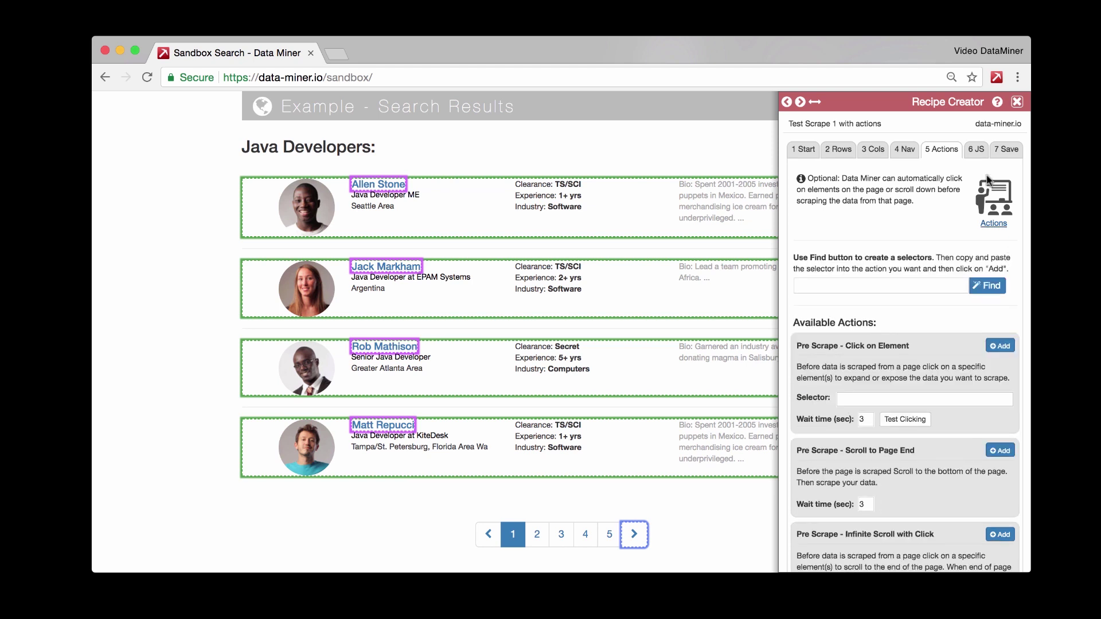
pyautogui.click(1007, 149)
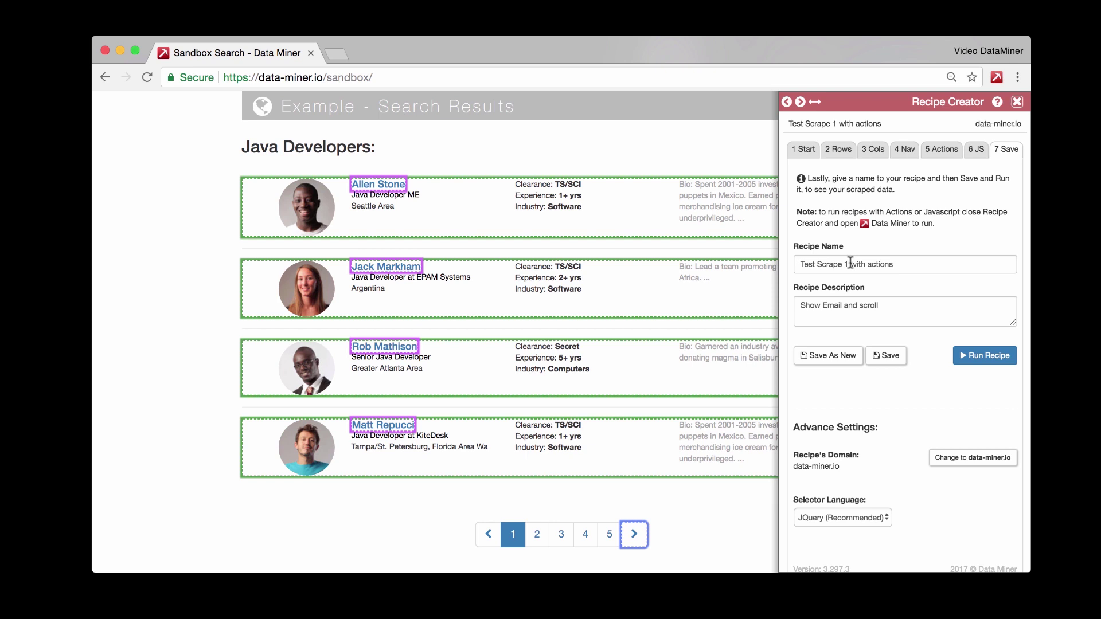
# Step: Save a new recipe 'Test Scrape 1' with description 'Basic Scrape', then close Recipe Creator
pyautogui.moveTo(851, 263); pyautogui.dragTo(933, 269)
pyautogui.press('BackSpace')
pyautogui.moveTo(890, 307); pyautogui.dragTo(743, 304)
pyautogui.write('Basic Scrape')
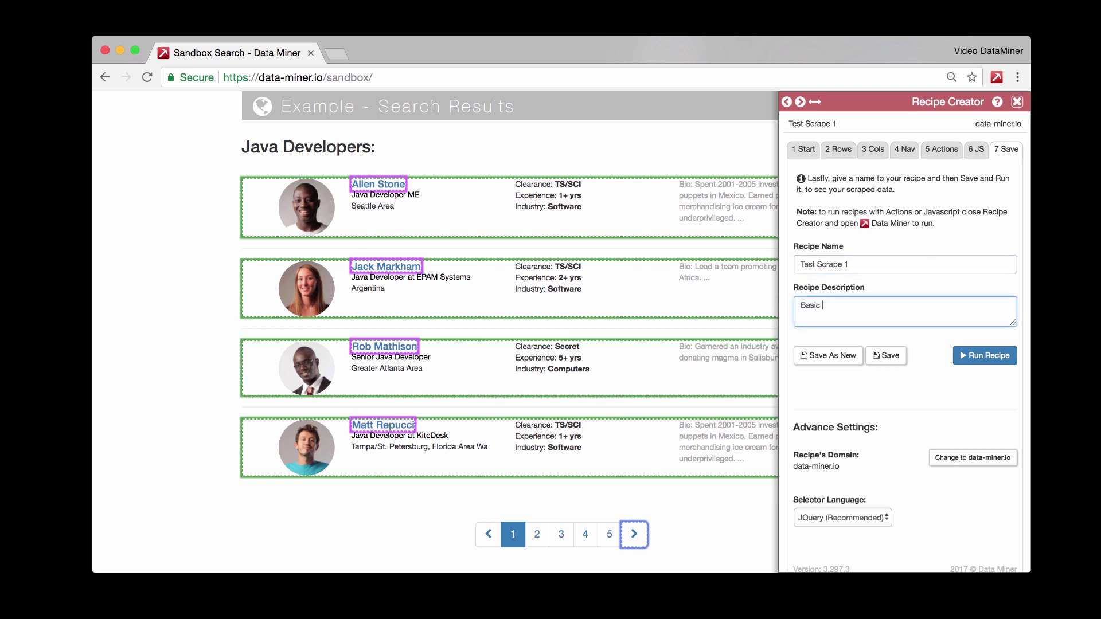
pyautogui.click(835, 357)
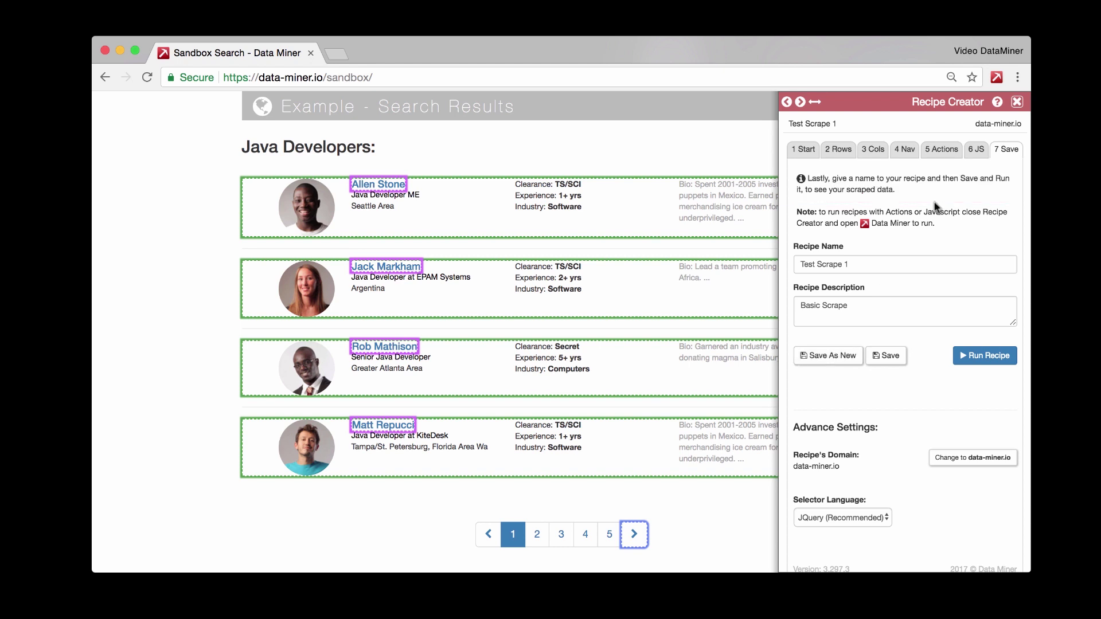
pyautogui.click(1016, 103)
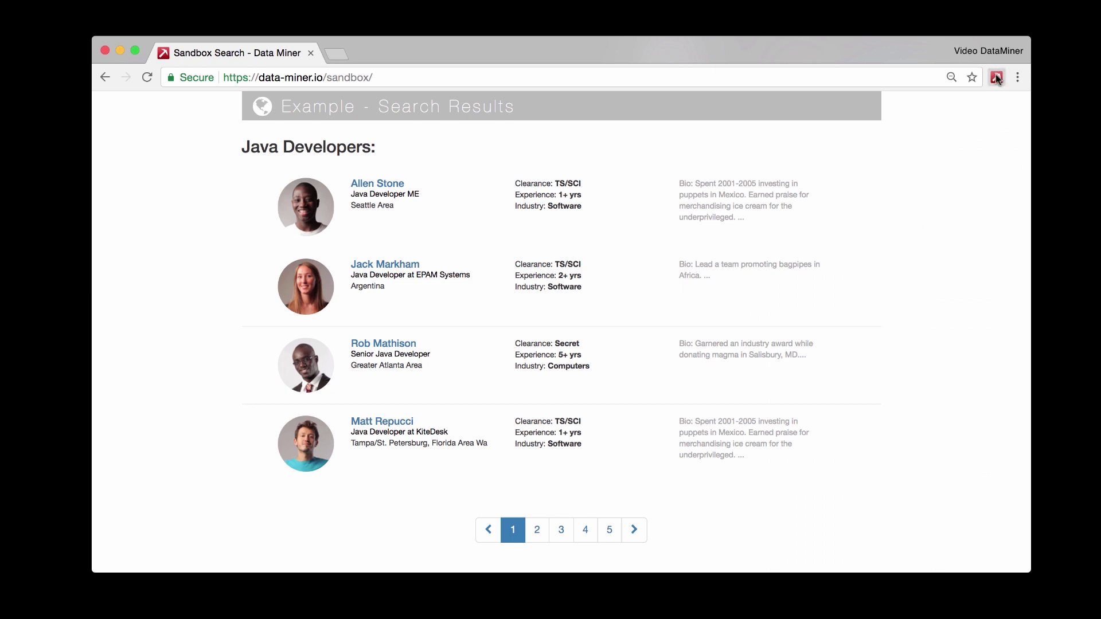
# Step: Run the saved Test Scrape 1 recipe from the toolbar's My recipes list, collecting 4 rows
pyautogui.click(998, 78)
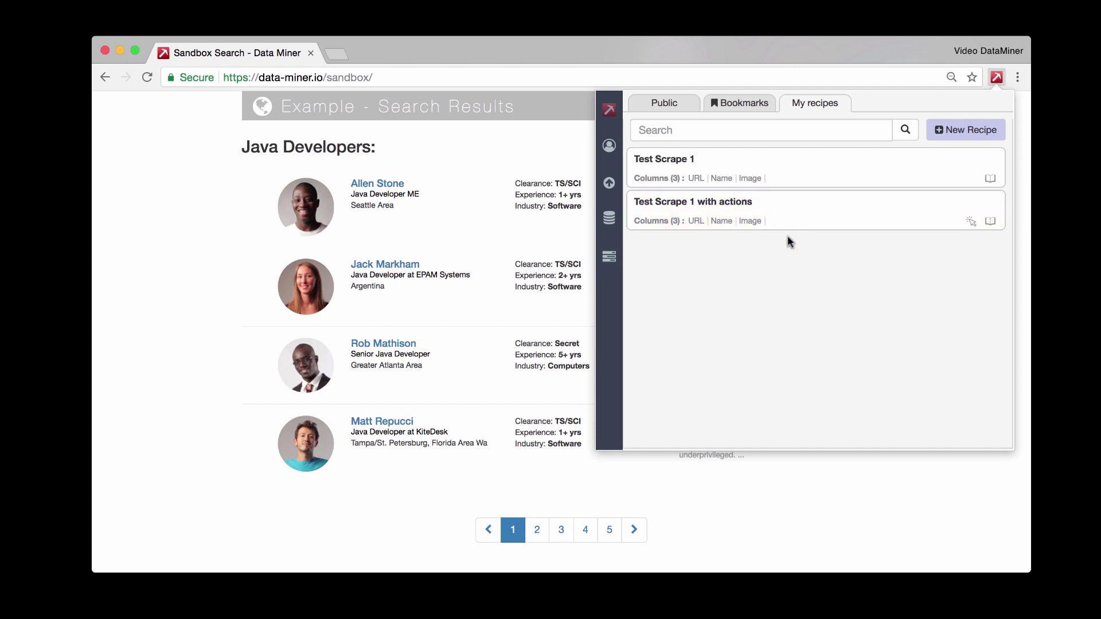
pyautogui.moveTo(654, 230)
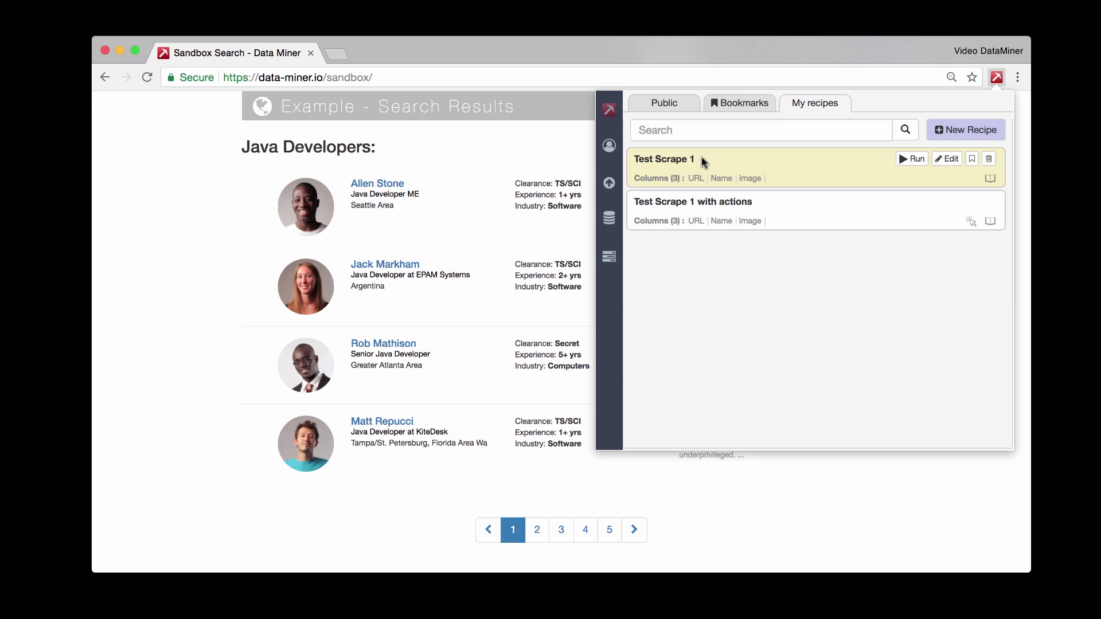
pyautogui.moveTo(978, 222)
pyautogui.click(912, 160)
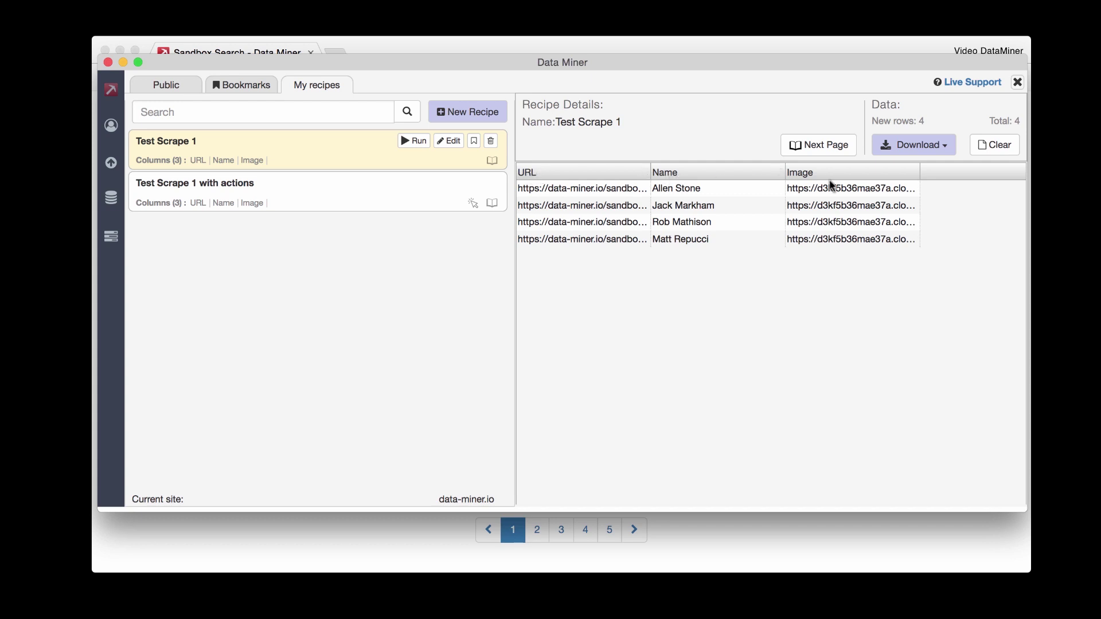
# Step: Show the Download options: as .CSV, as .XLSX and to Clipboard
pyautogui.click(924, 145)
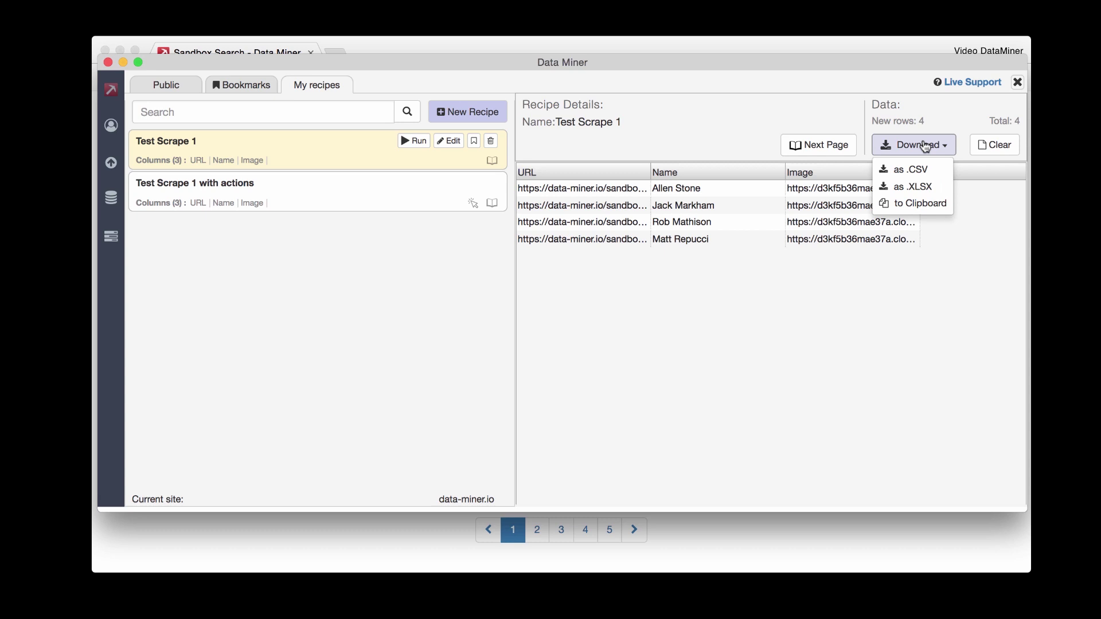